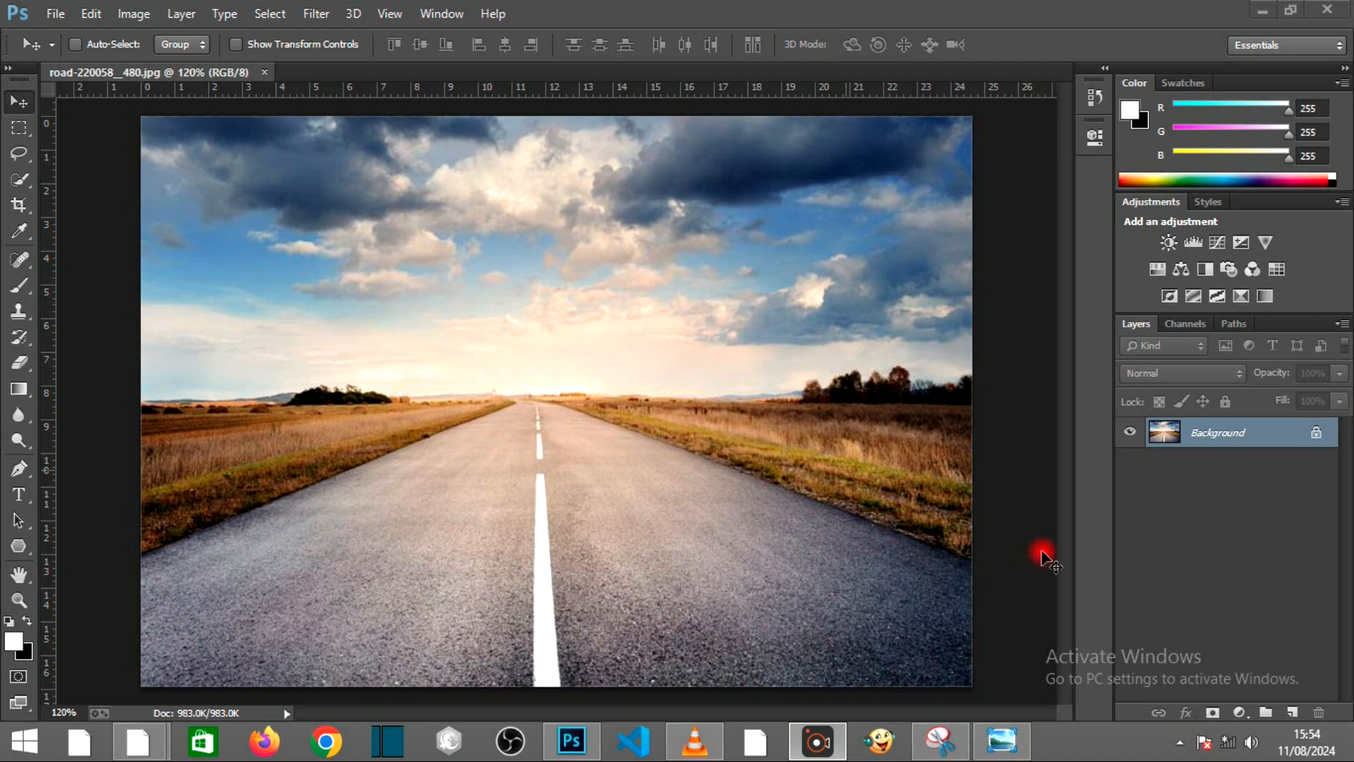
Step: Duplicate the Background layer, hide the duplicate, and make the original Background the active layer
right_click(1267, 434)
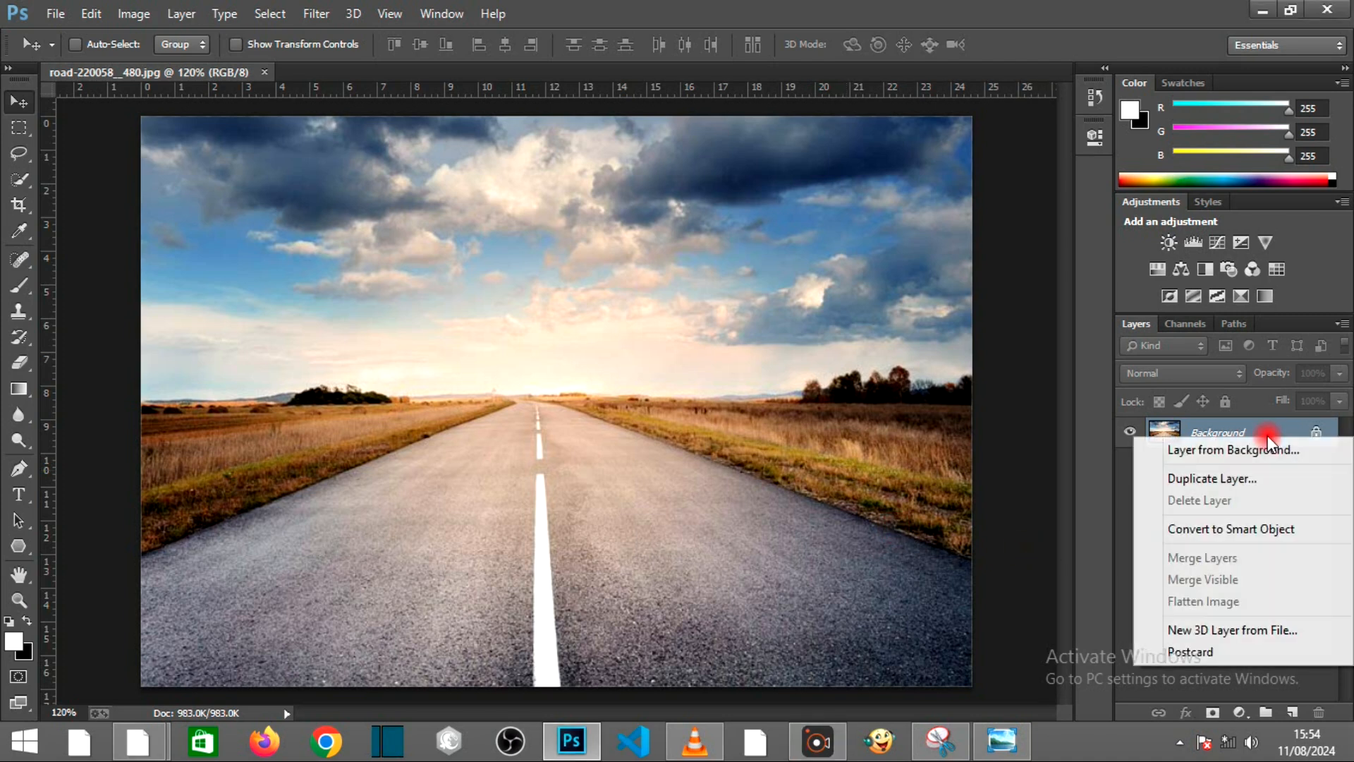
click(1239, 480)
click(846, 220)
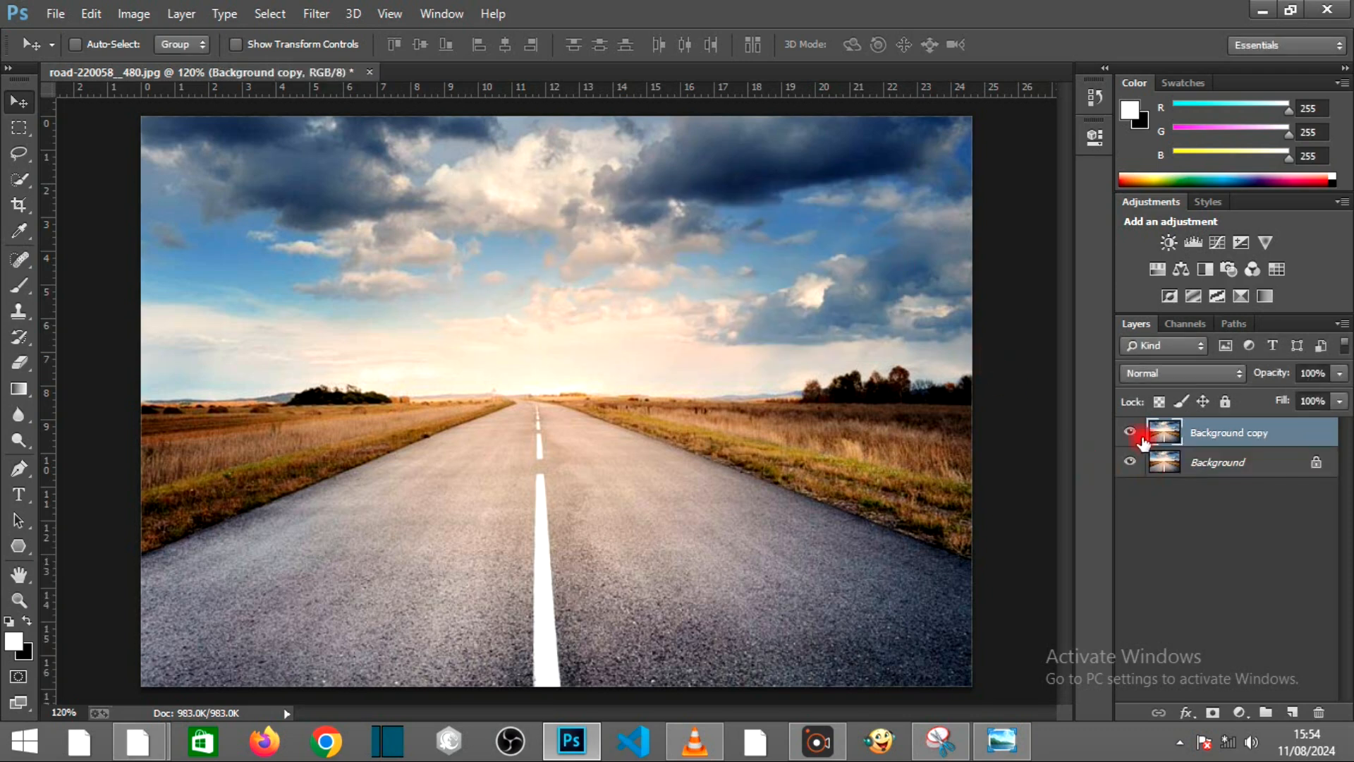
click(1131, 432)
click(1255, 469)
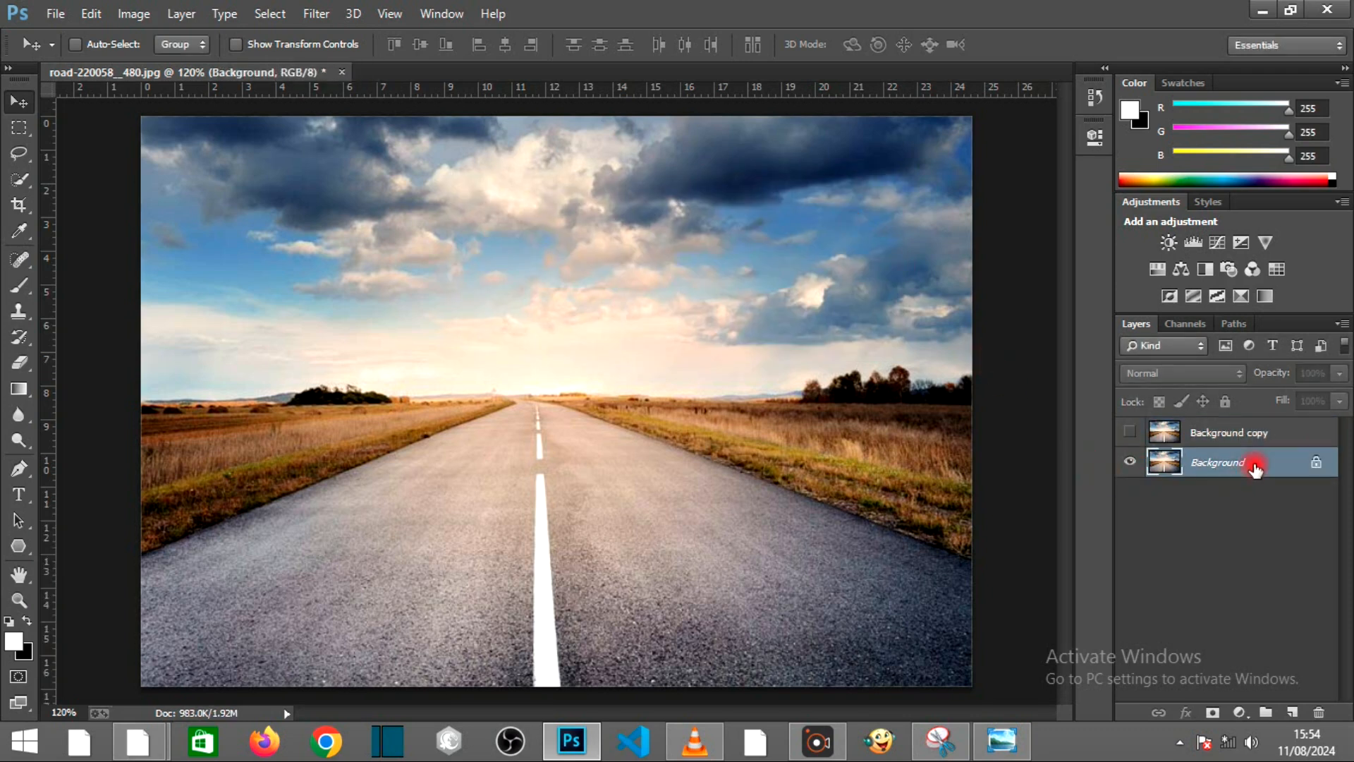
Step: Add the white text "2025" over the road in 72 pt Kenyan Coffee
key(super+c)
click(188, 396)
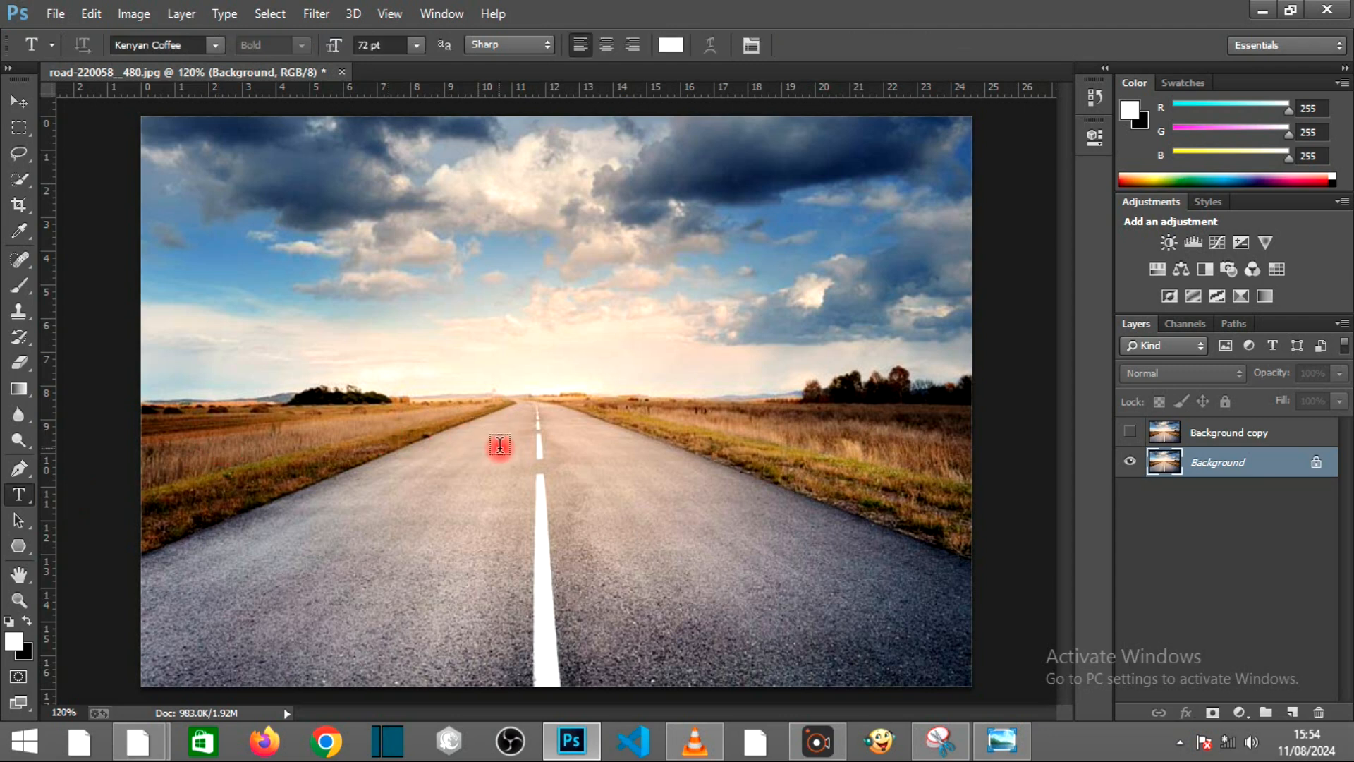
click(528, 467)
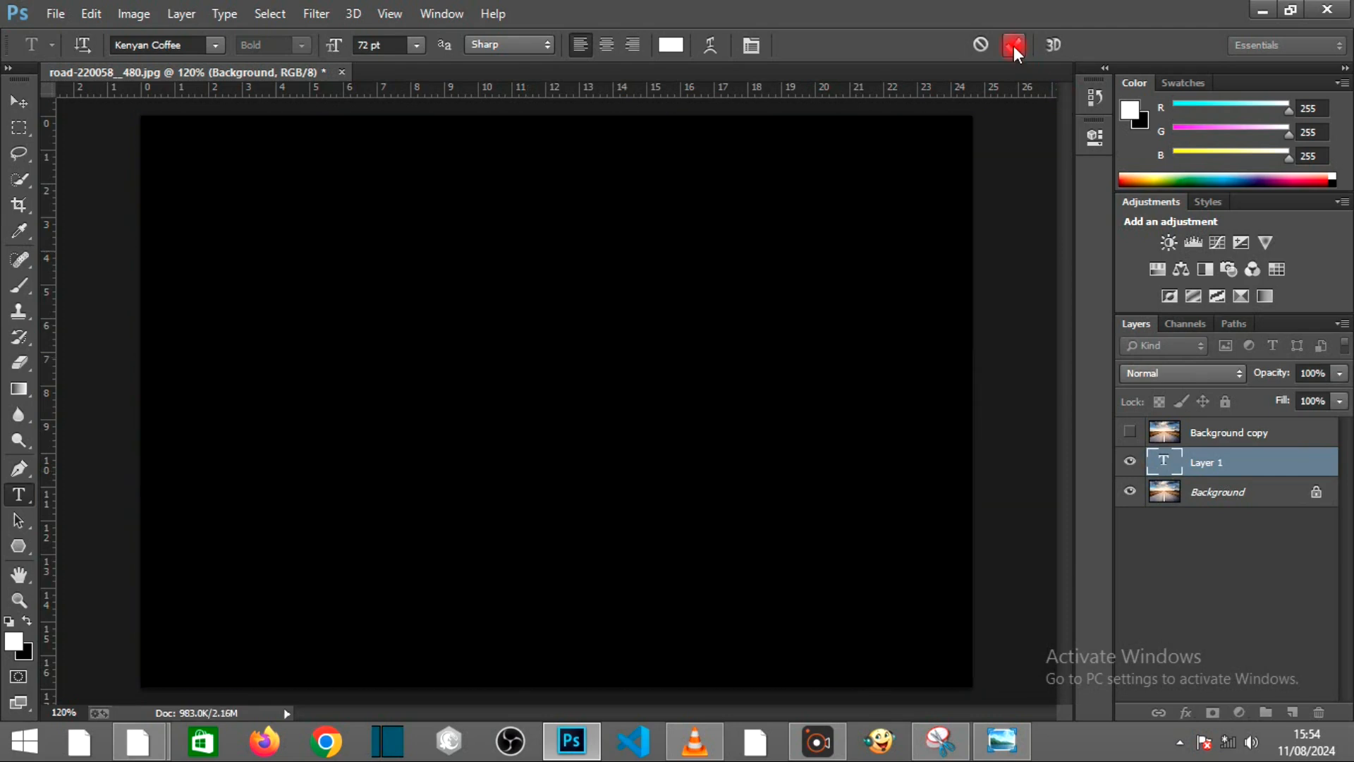
click(1014, 45)
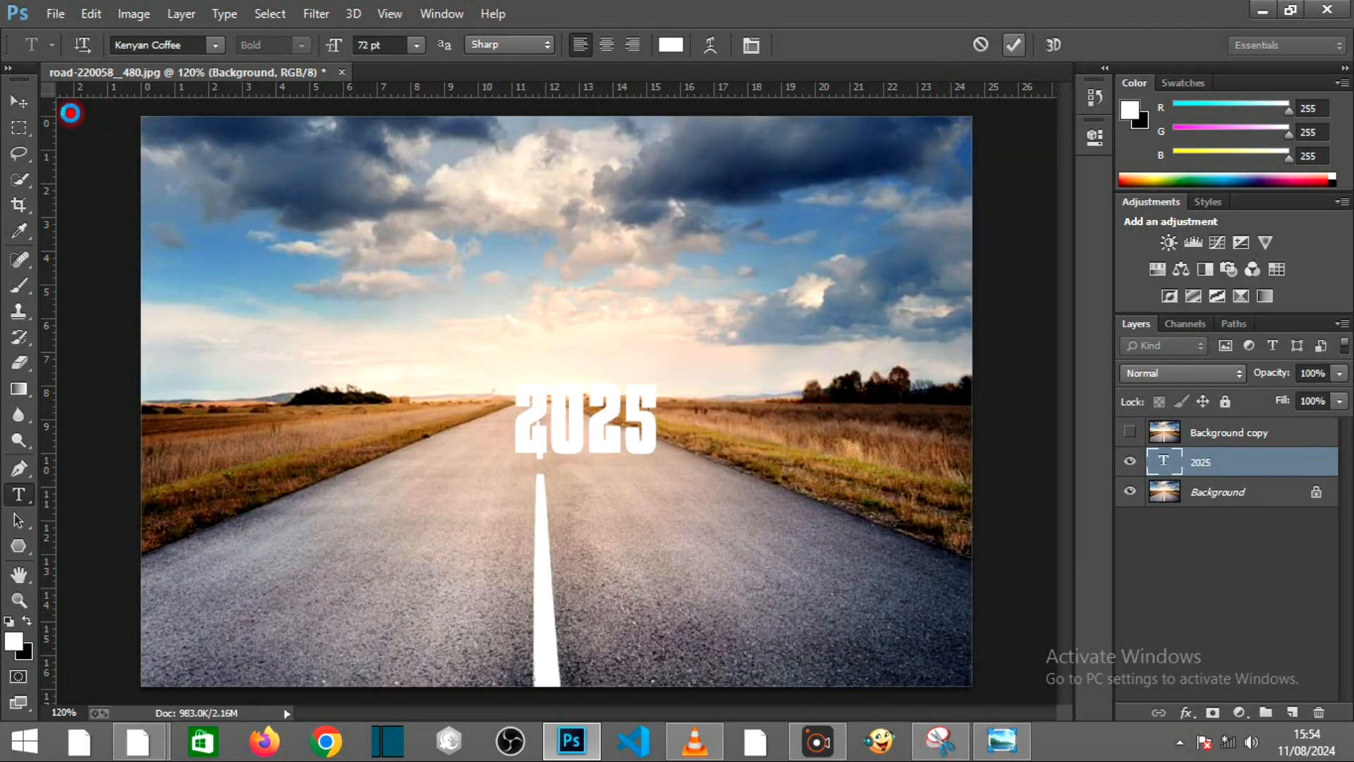
Step: Move the 2025 text up over the horizon and scale it to about 180% width and 310% height
click(24, 105)
click(234, 43)
drag(543, 424, 536, 272)
key(ctrl+t)
drag(617, 381, 691, 384)
drag(466, 381, 451, 416)
drag(542, 289, 547, 218)
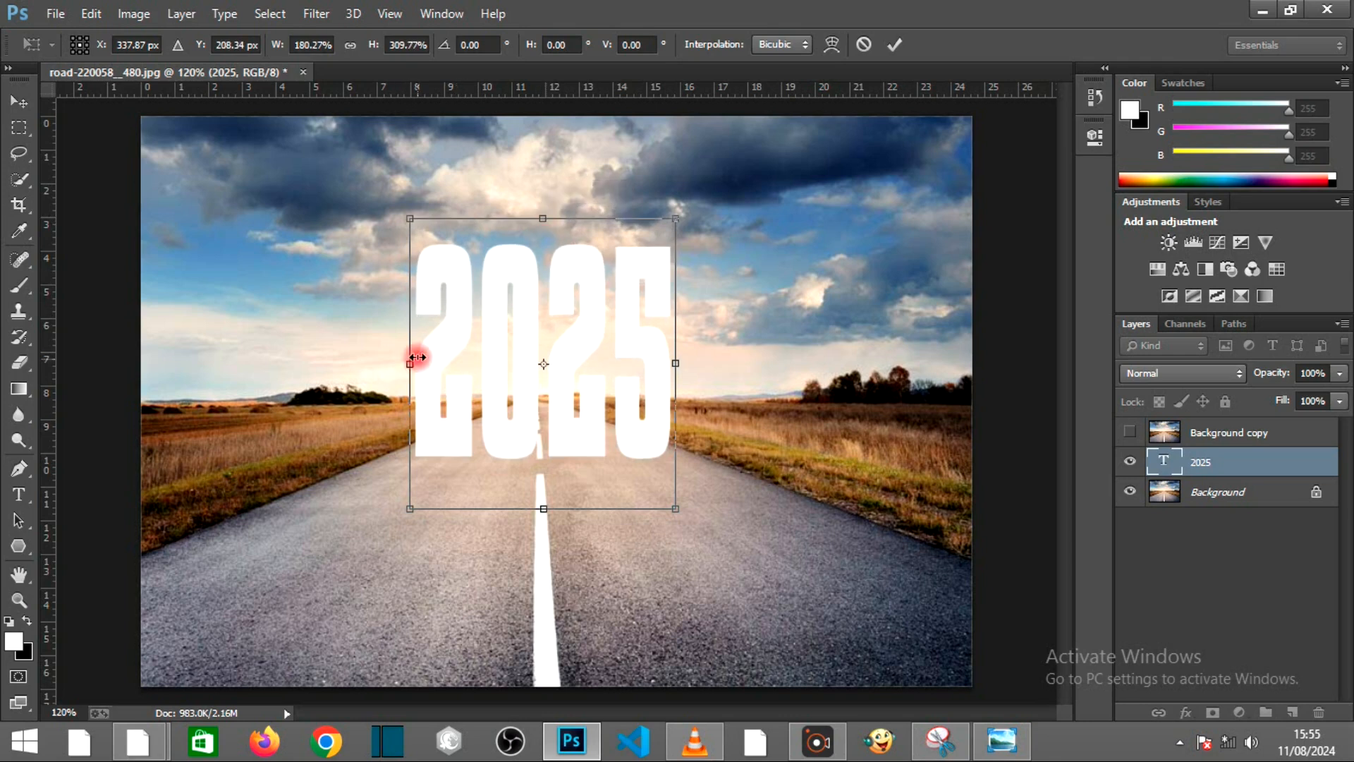
Step: Stretch the 2025 text to about 244% width and 354% height, widen it by another 7%, and centre it over the road
drag(412, 364, 385, 366)
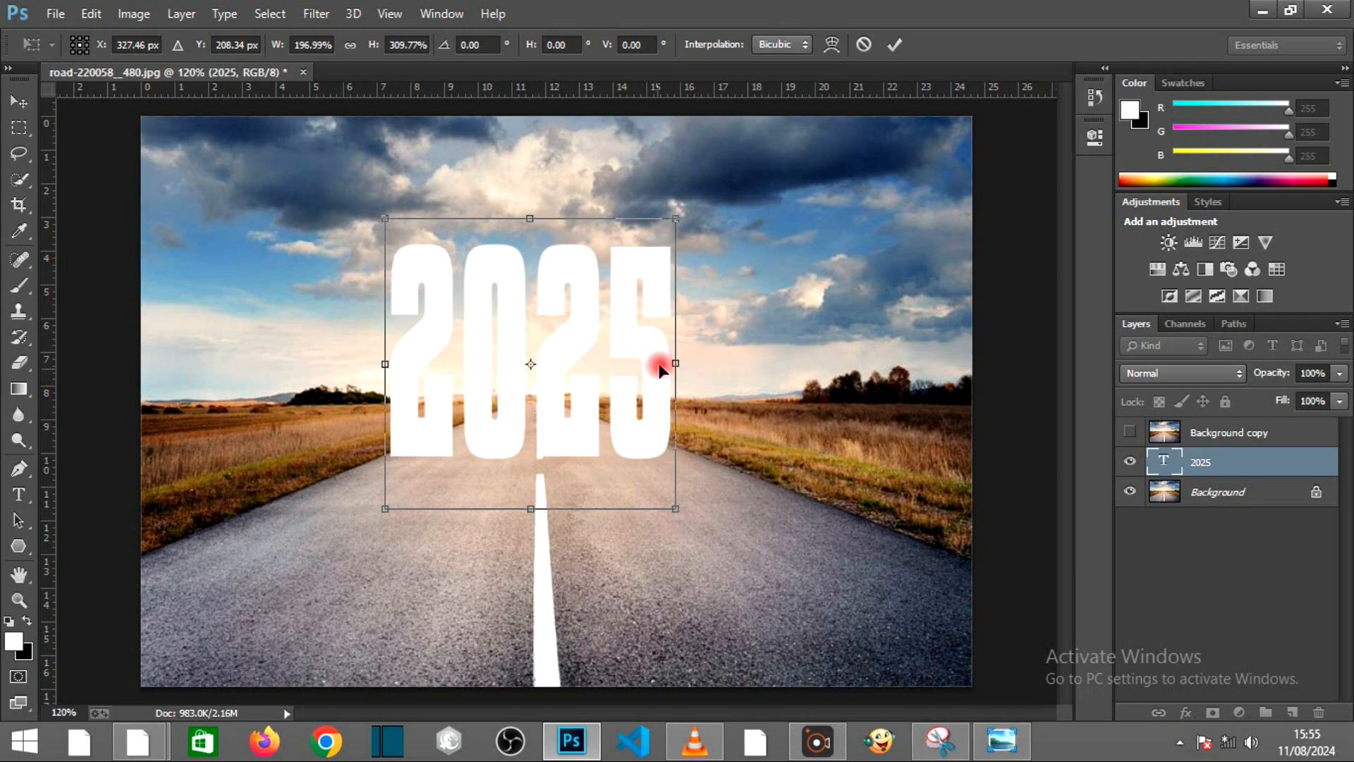
drag(679, 366, 719, 369)
drag(615, 396, 615, 408)
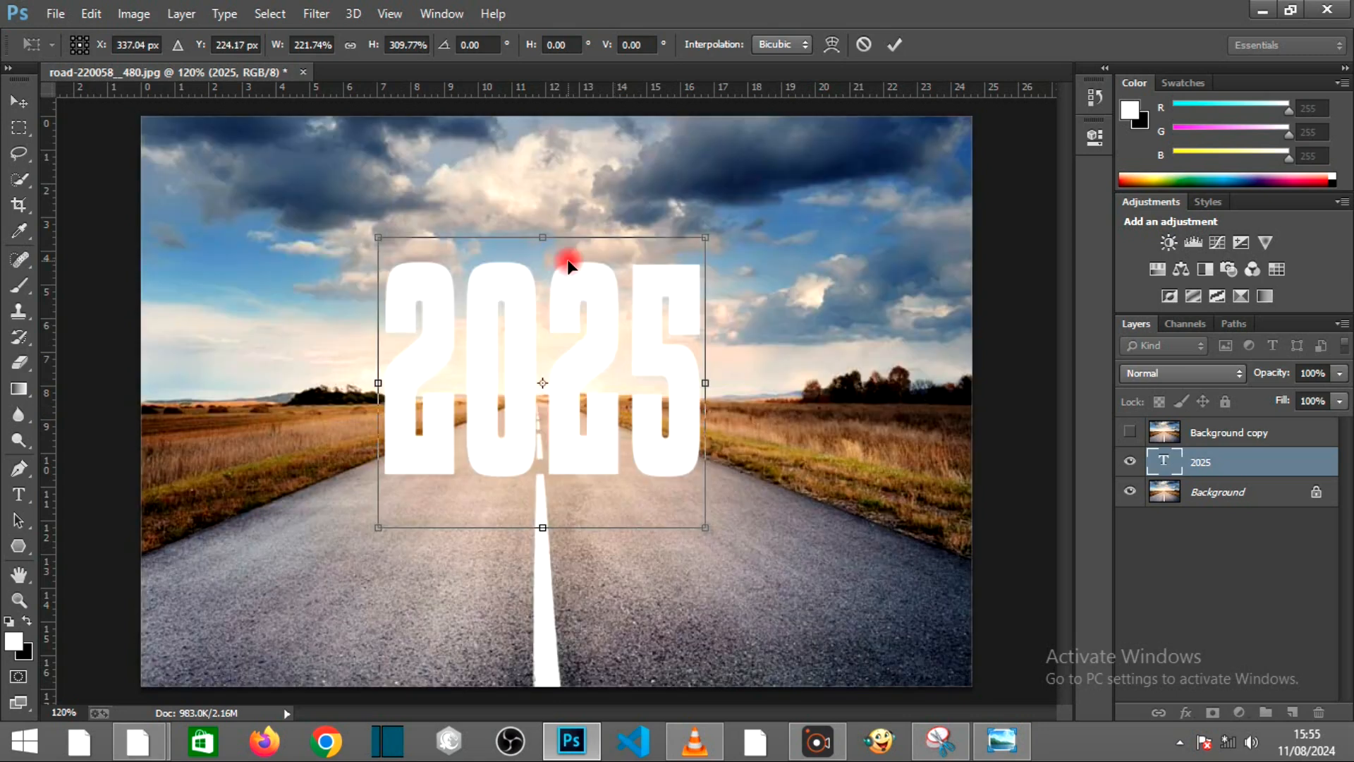
drag(543, 234, 543, 196)
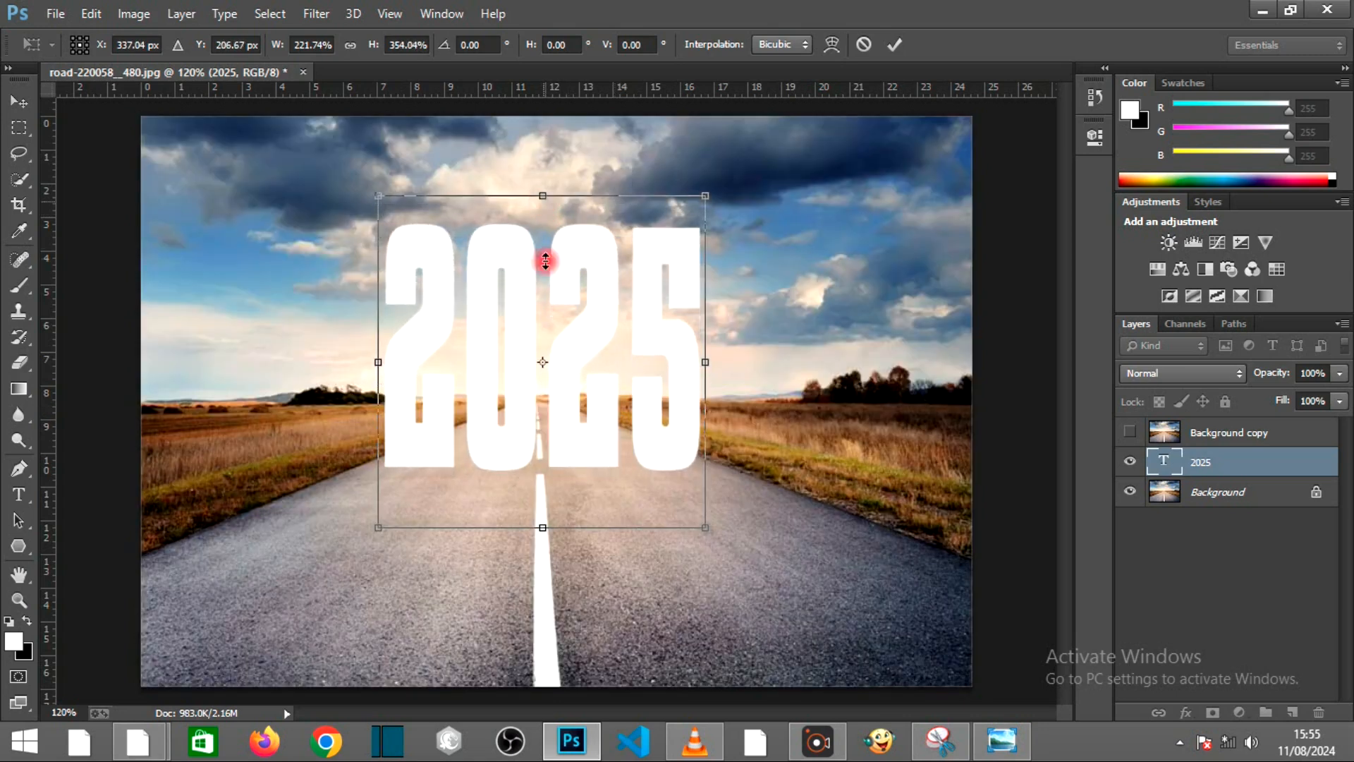
drag(705, 364, 738, 364)
drag(652, 400, 633, 400)
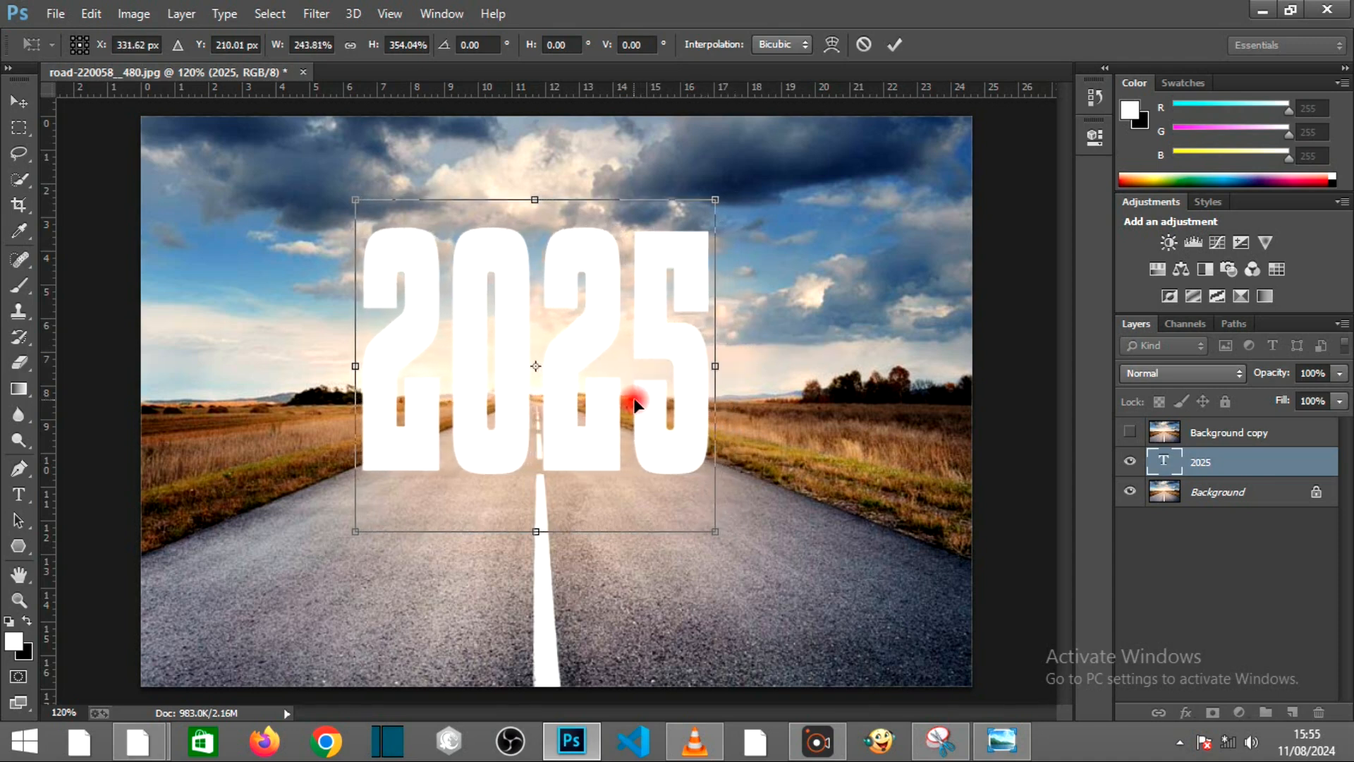
key(Return)
drag(732, 350, 673, 382)
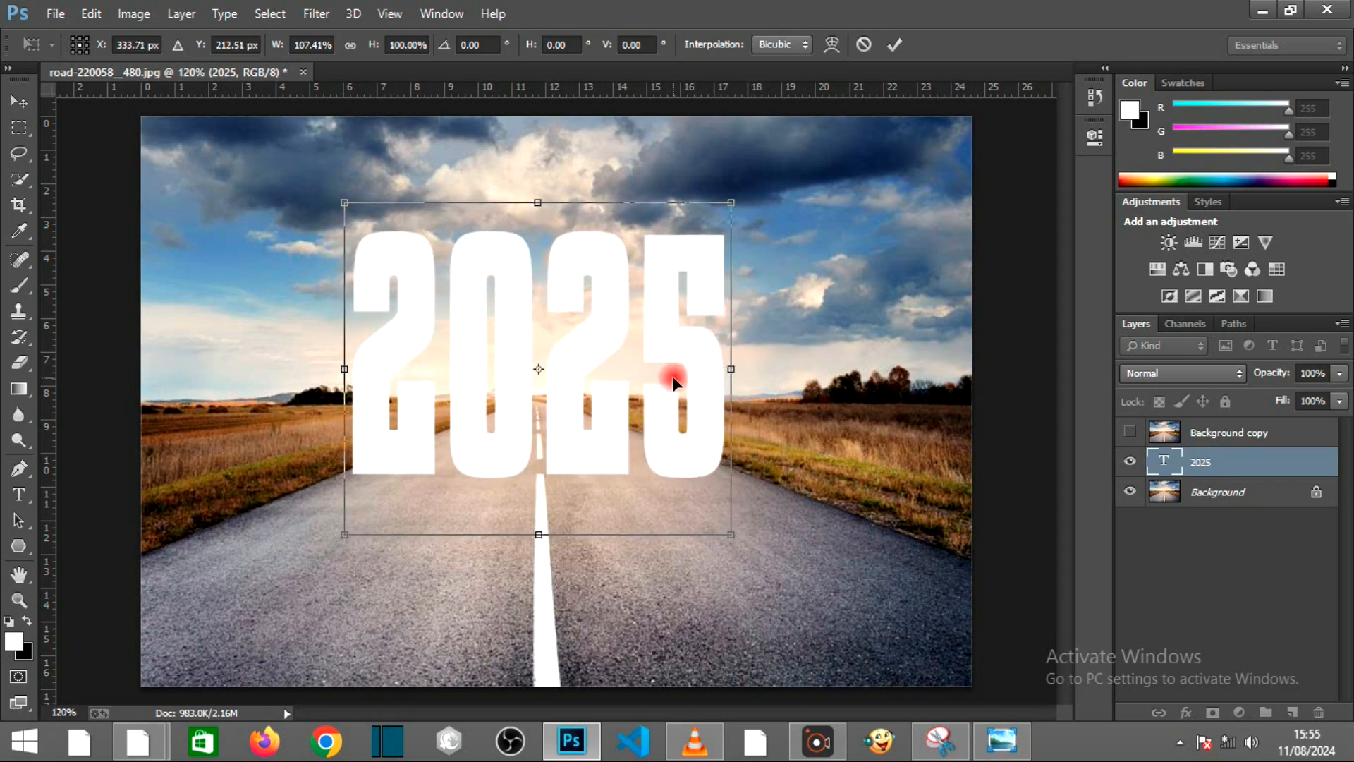
click(895, 46)
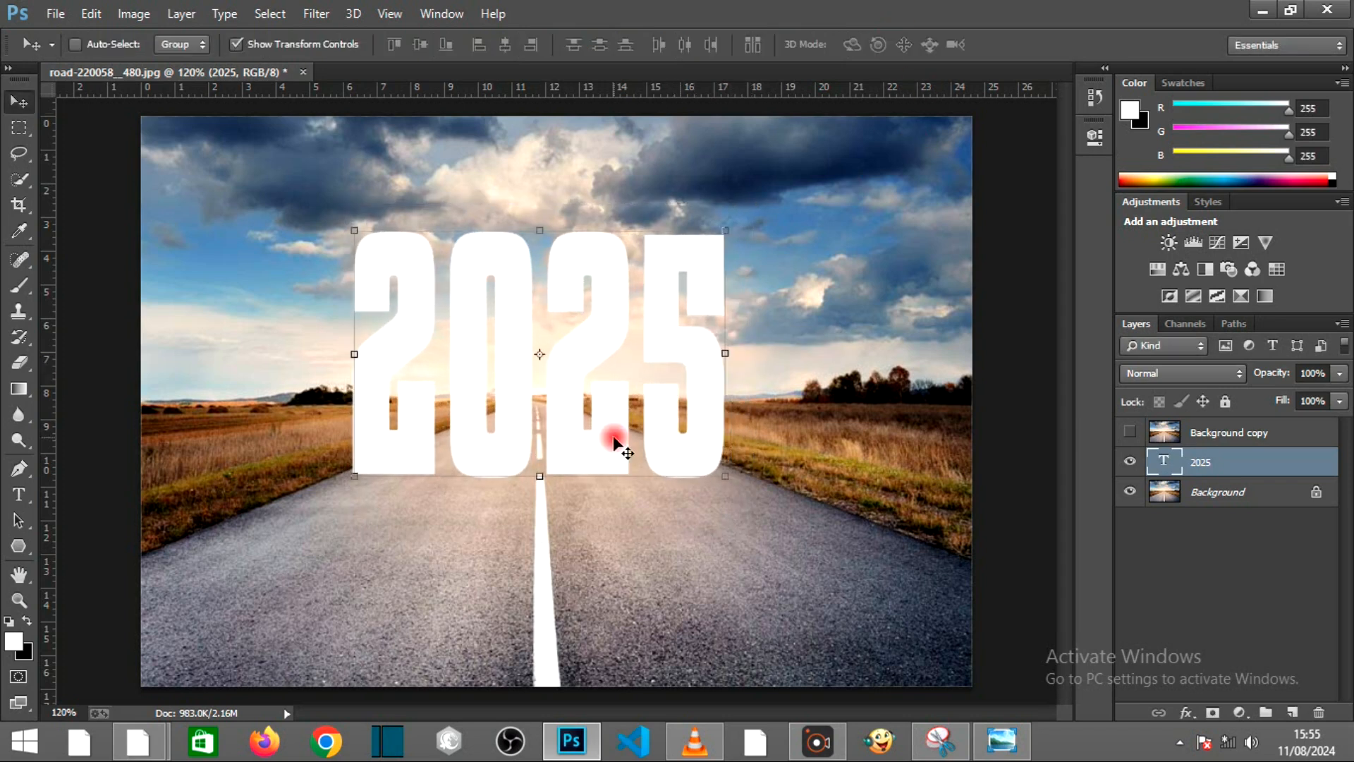
Step: Rasterize the 2025 text layer and duplicate it as "2025 copy"
right_click(1202, 469)
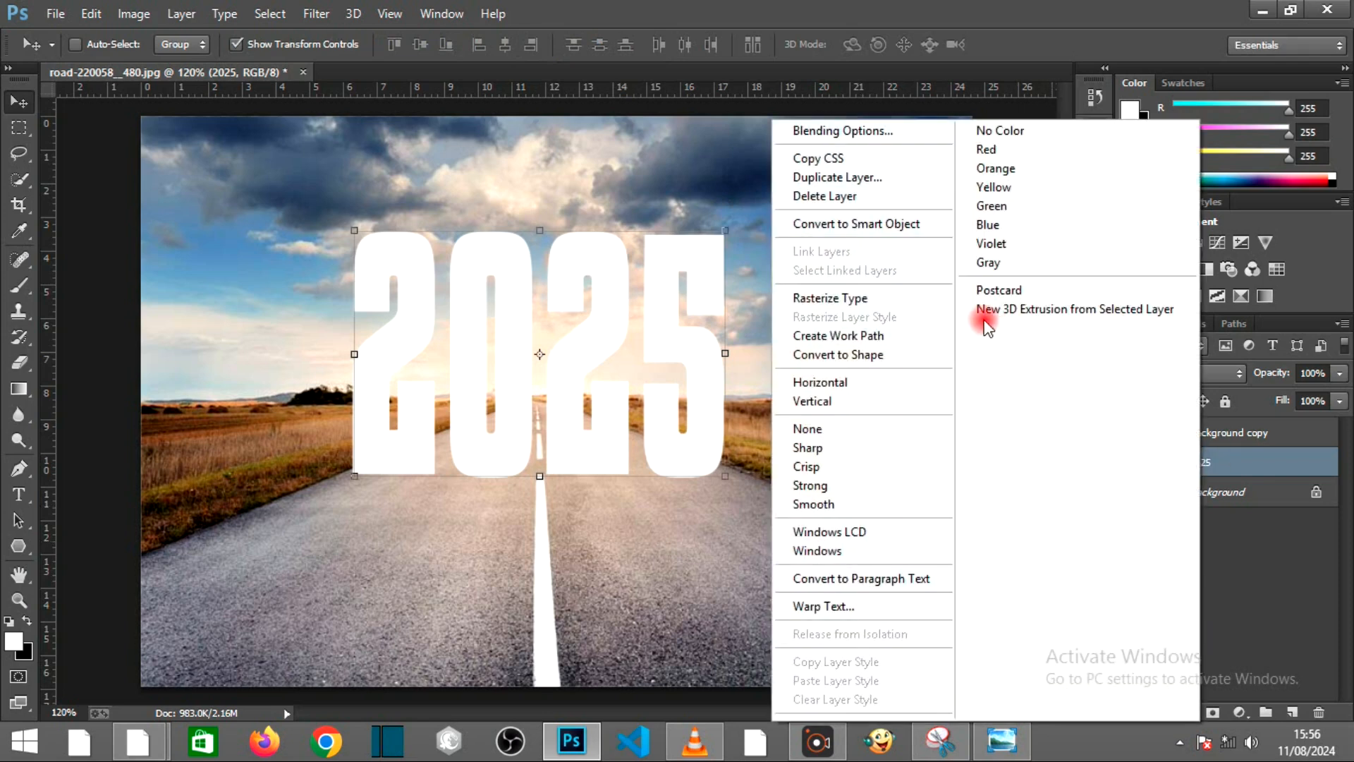
click(866, 303)
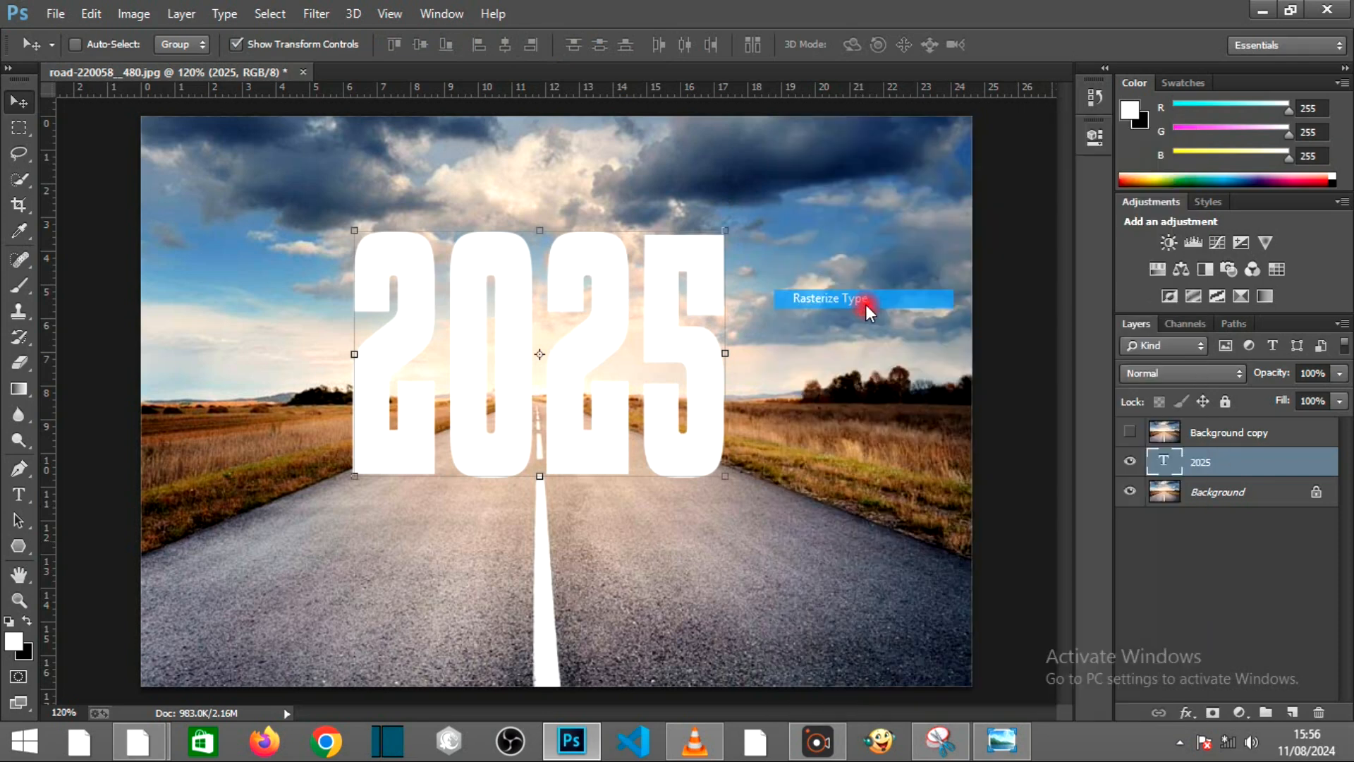
right_click(1214, 469)
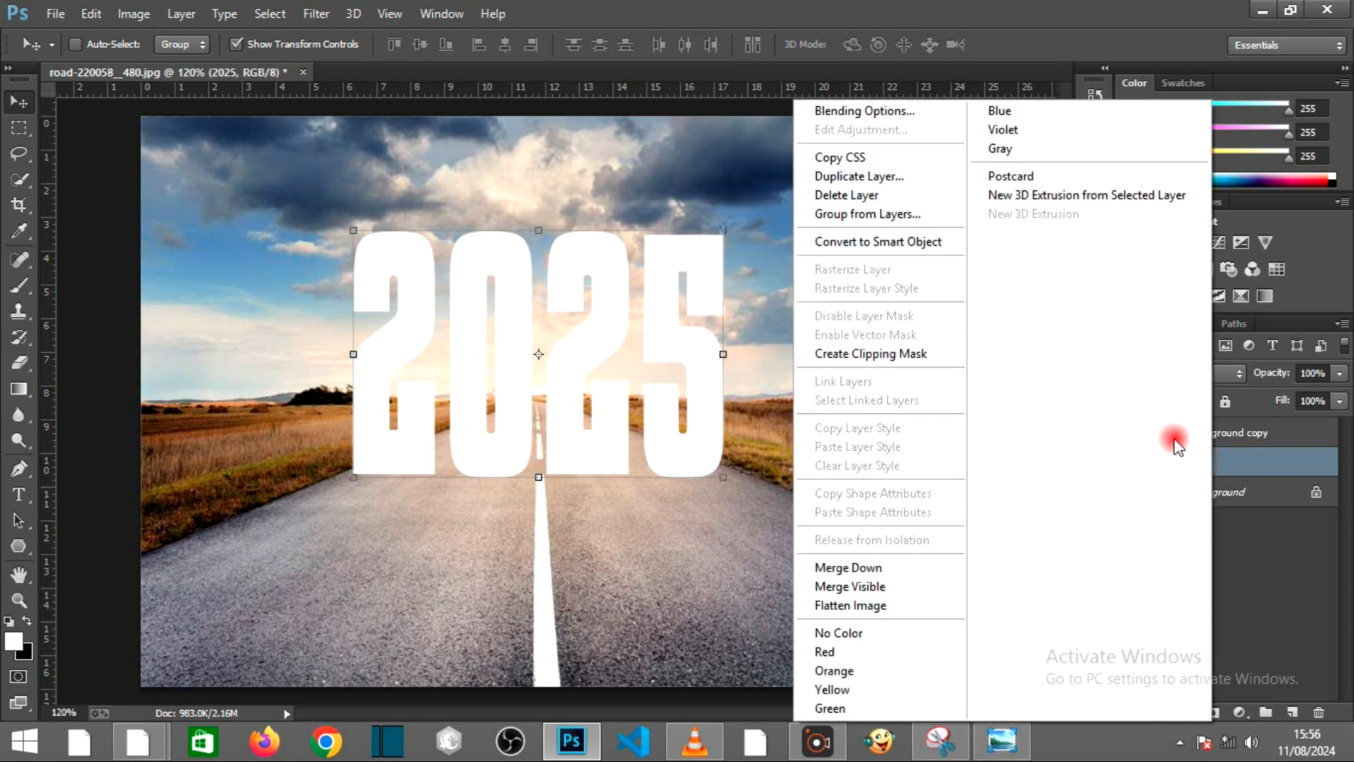
click(882, 177)
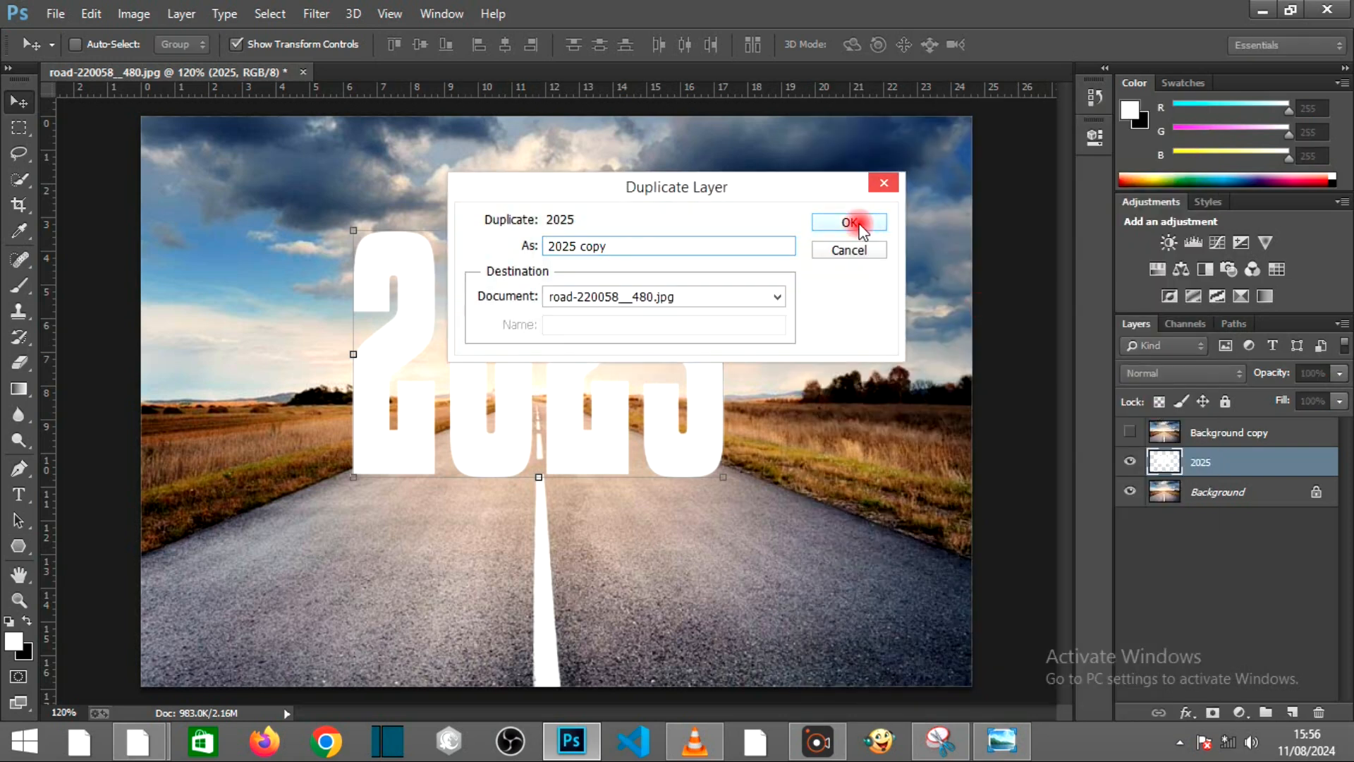
click(850, 222)
Step: Flip the original 2025 layer vertically and move it down onto the road as a reflection of the upright text
click(1216, 497)
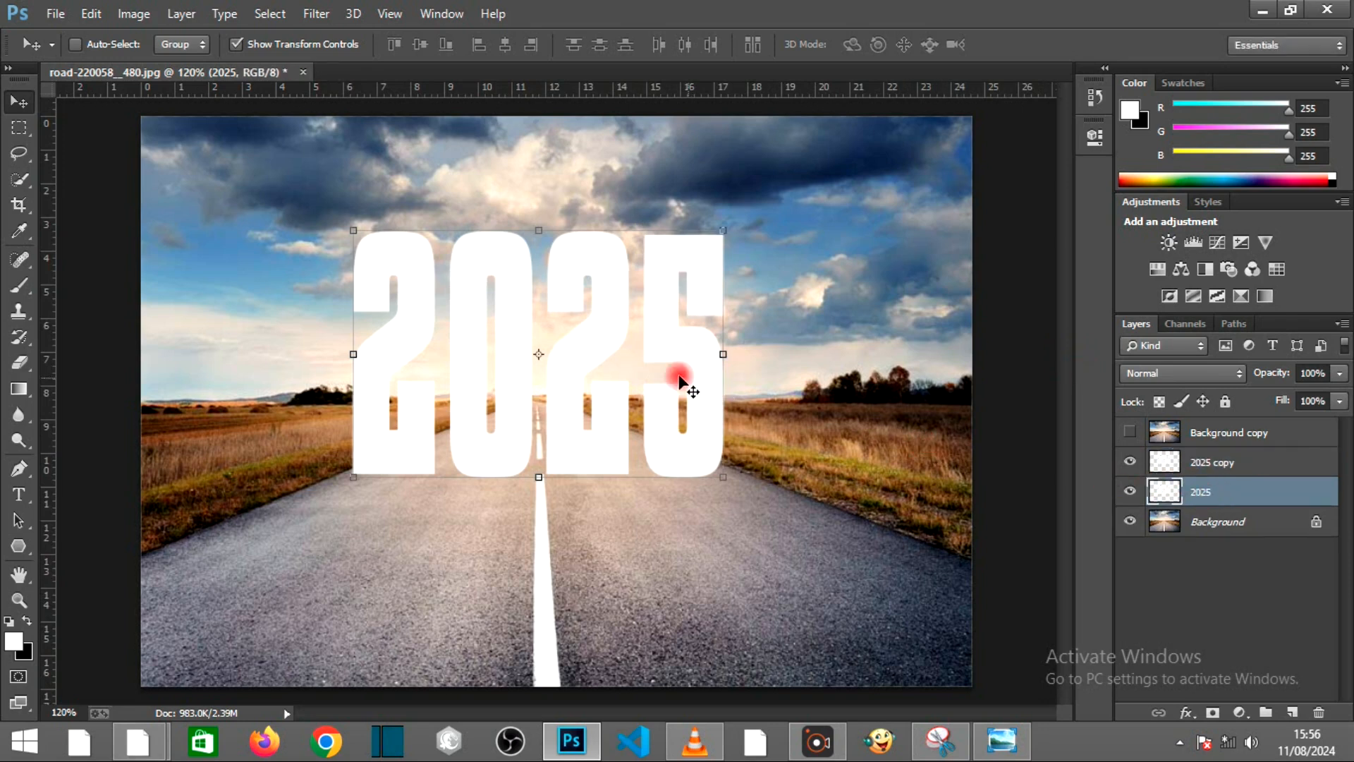
click(88, 16)
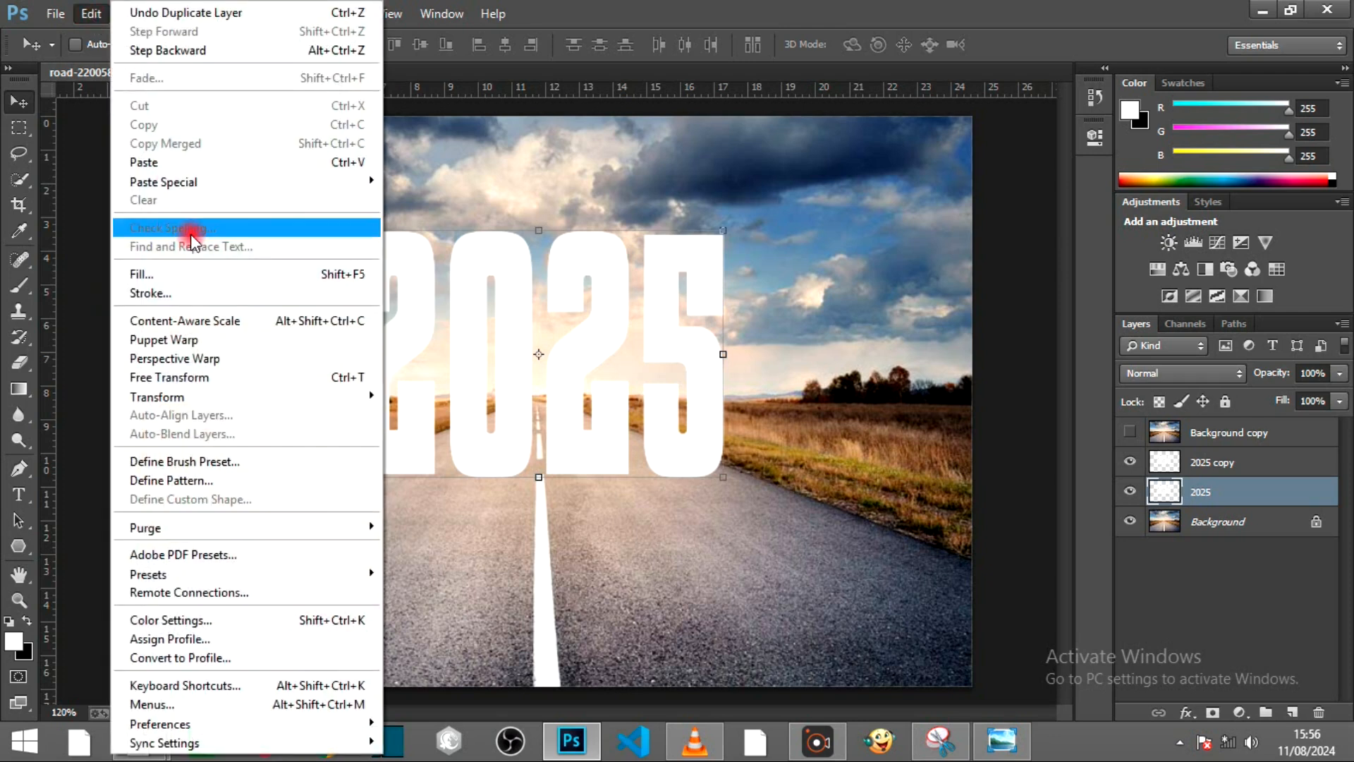
mouse_move(184, 396)
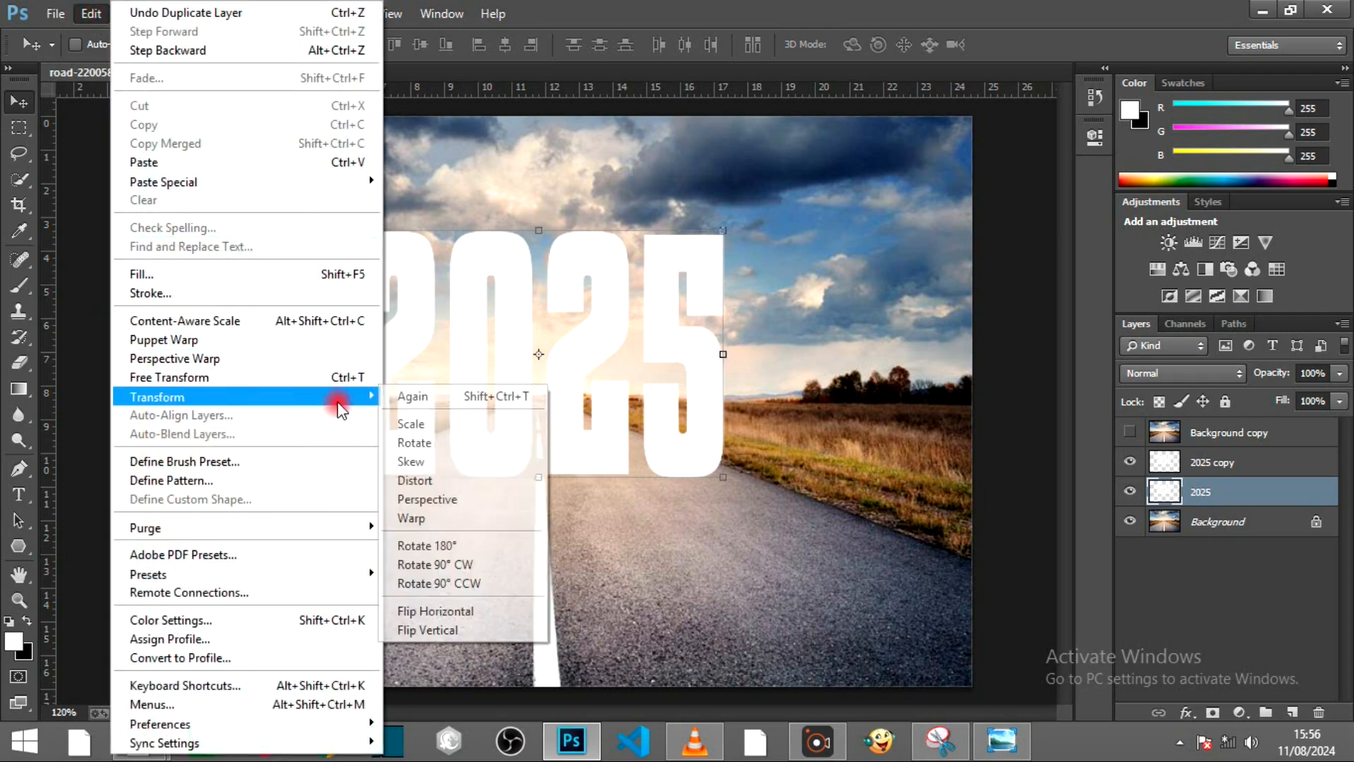
click(468, 628)
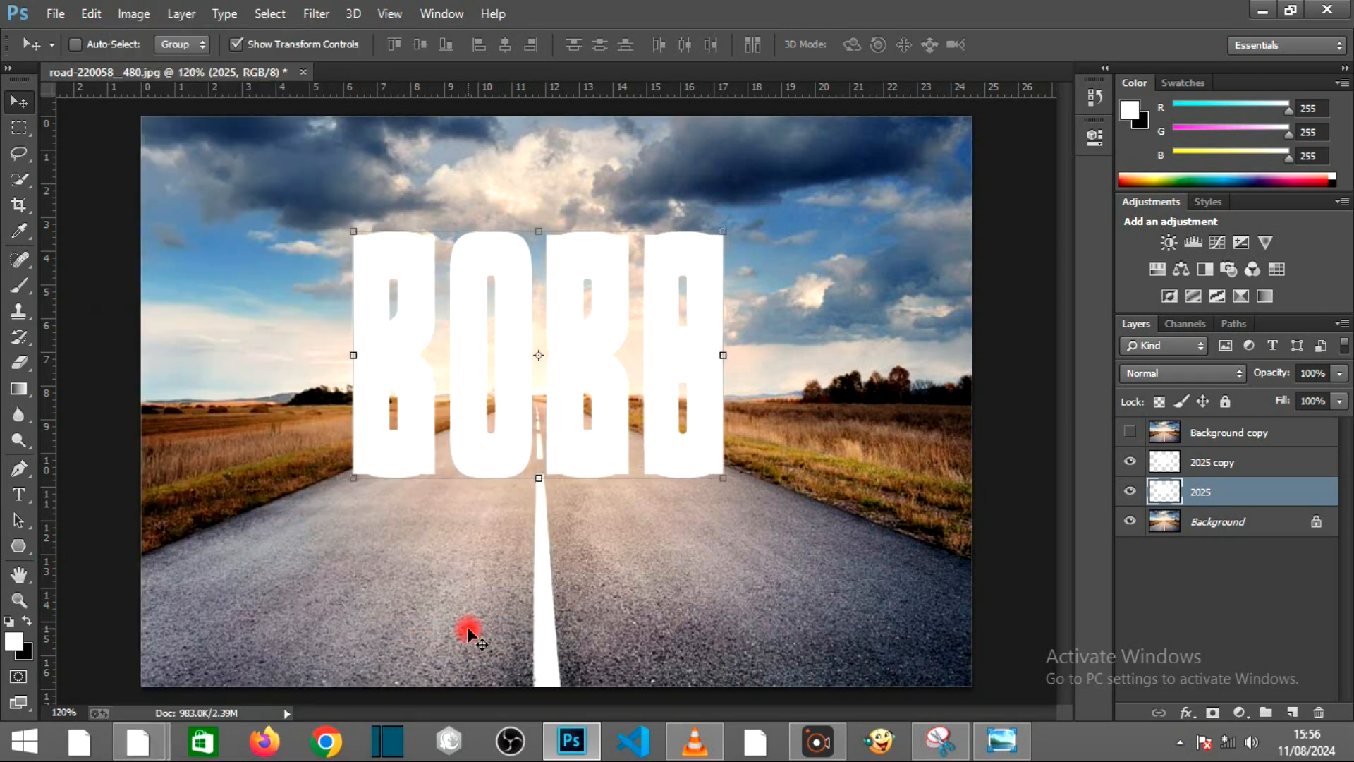
drag(617, 381, 622, 592)
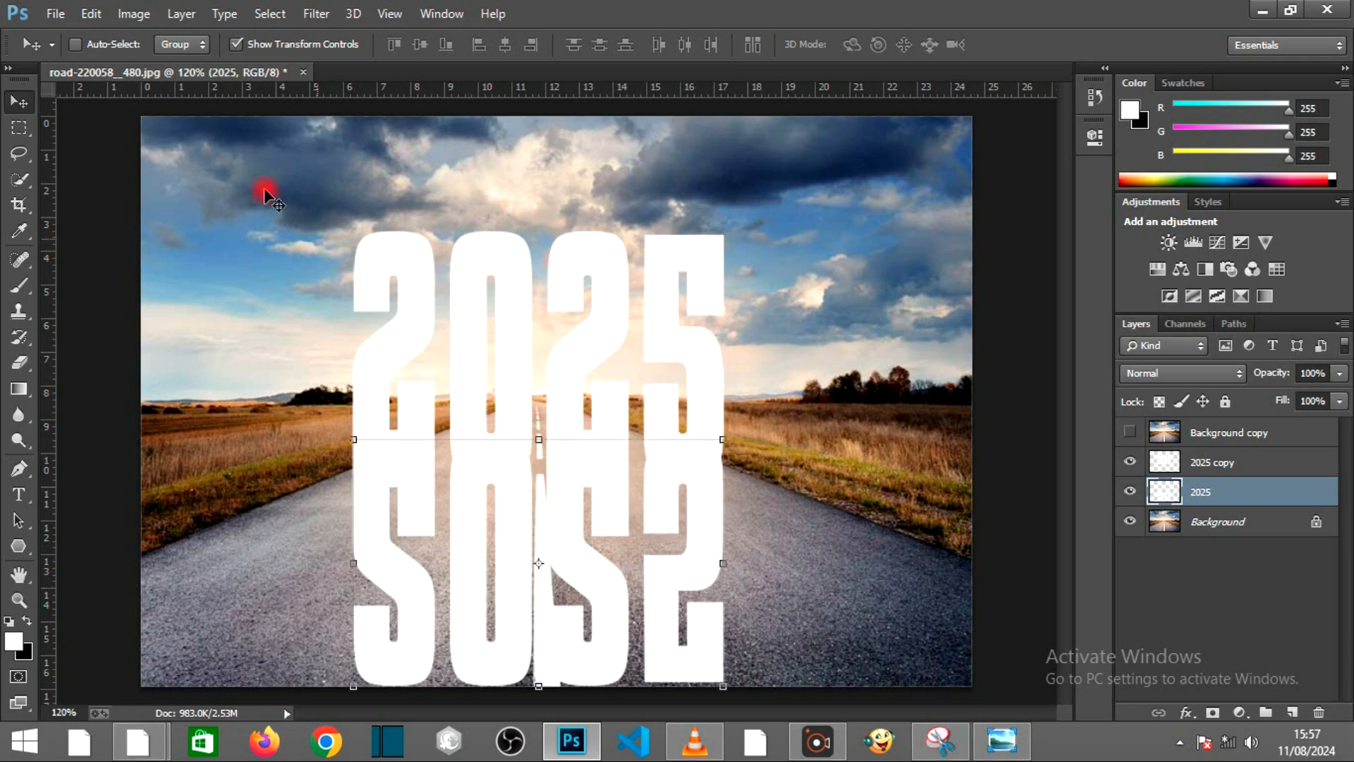
Step: Apply a Perspective transform to the flipped 2025, spreading its lower edge to about 242% width and aligning its upper edge with the upright text's base
click(102, 9)
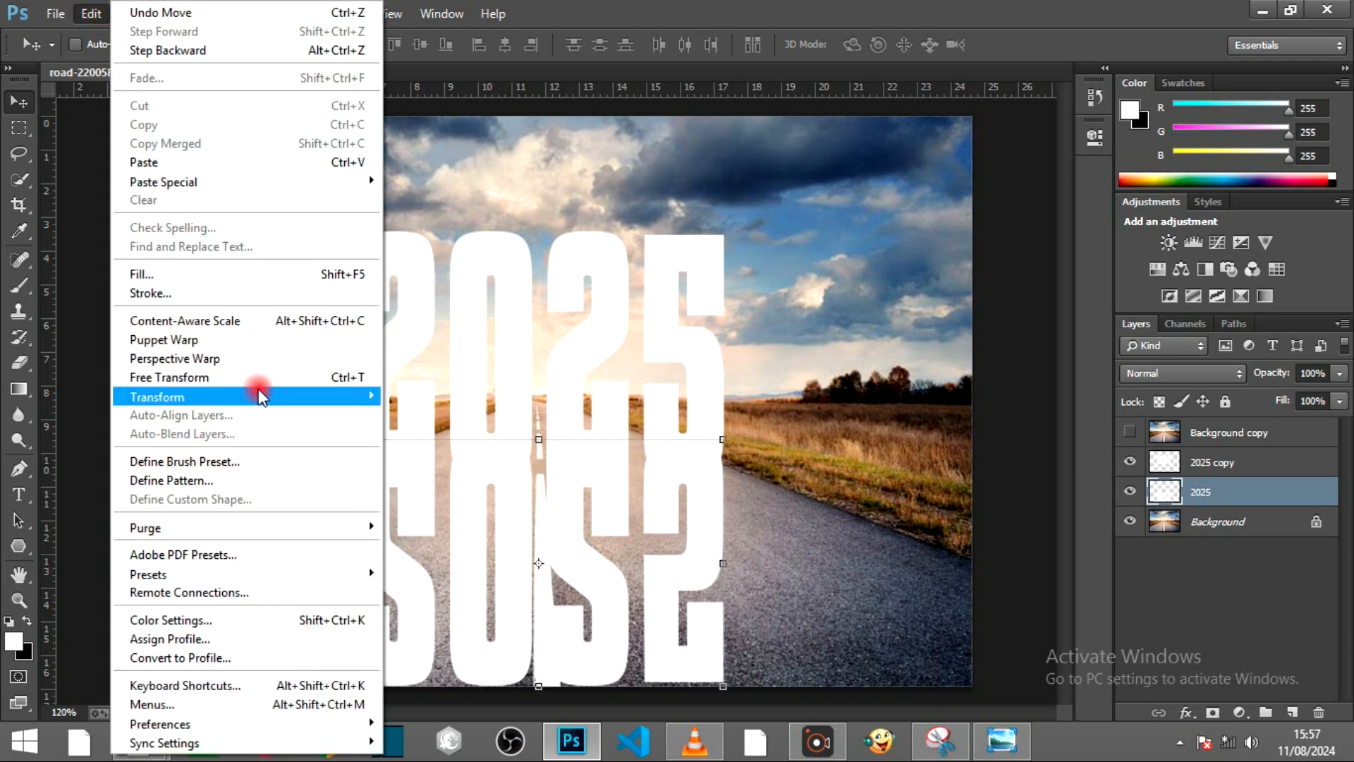
mouse_move(289, 399)
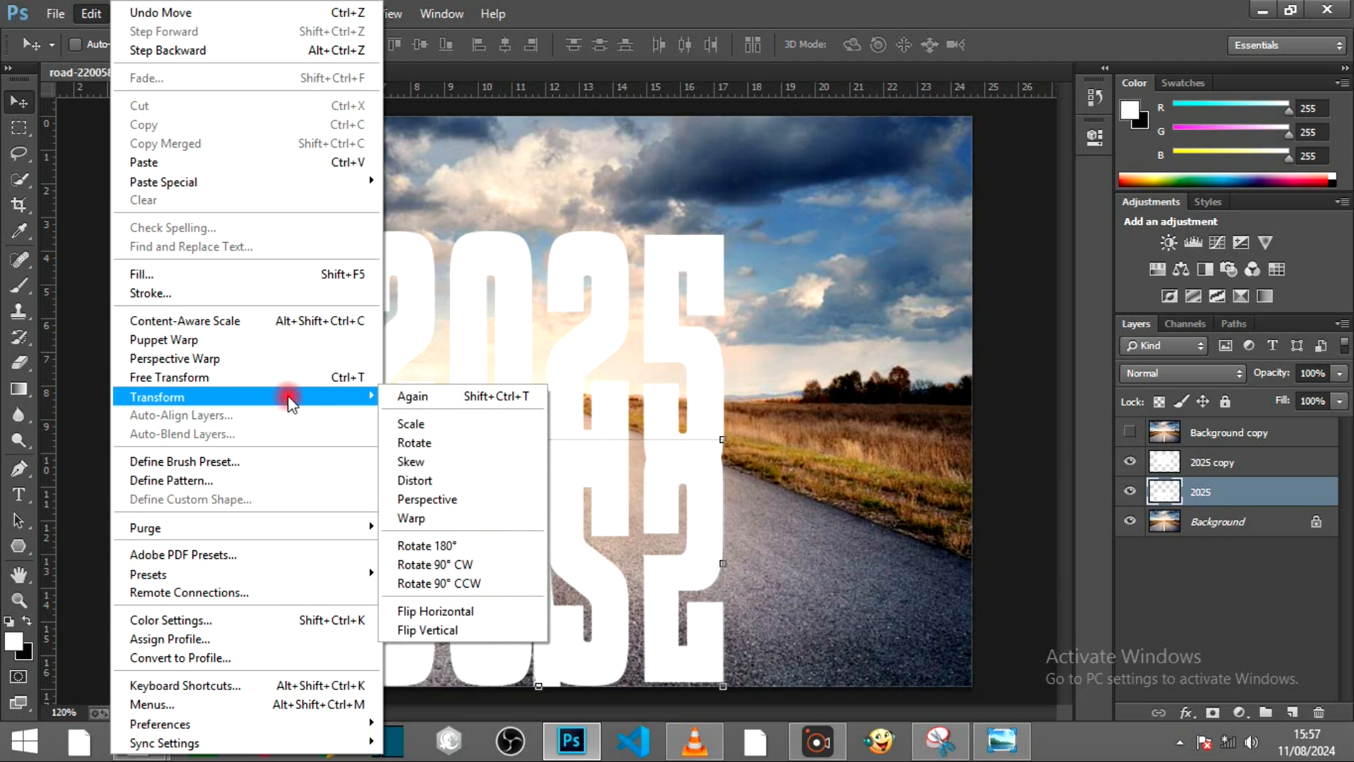
click(480, 501)
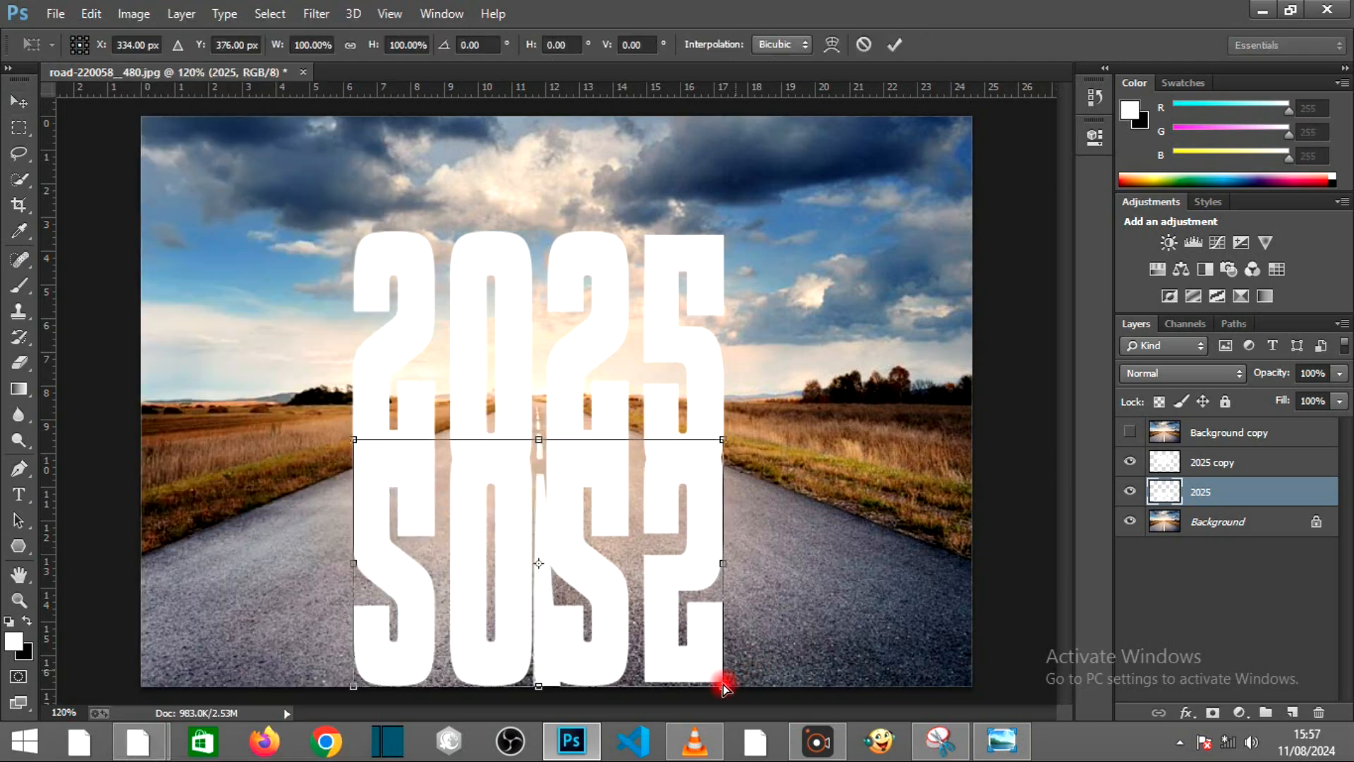
drag(727, 690, 945, 684)
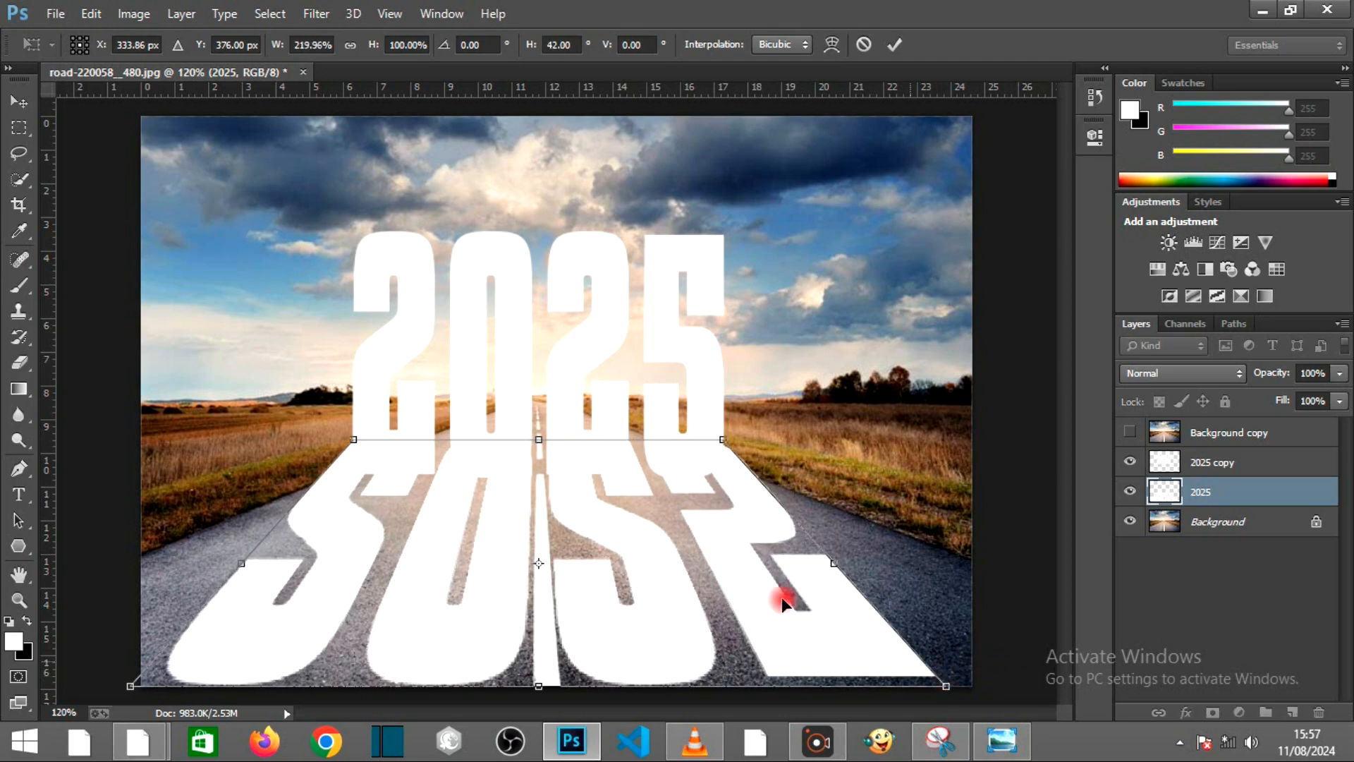
drag(693, 522, 697, 533)
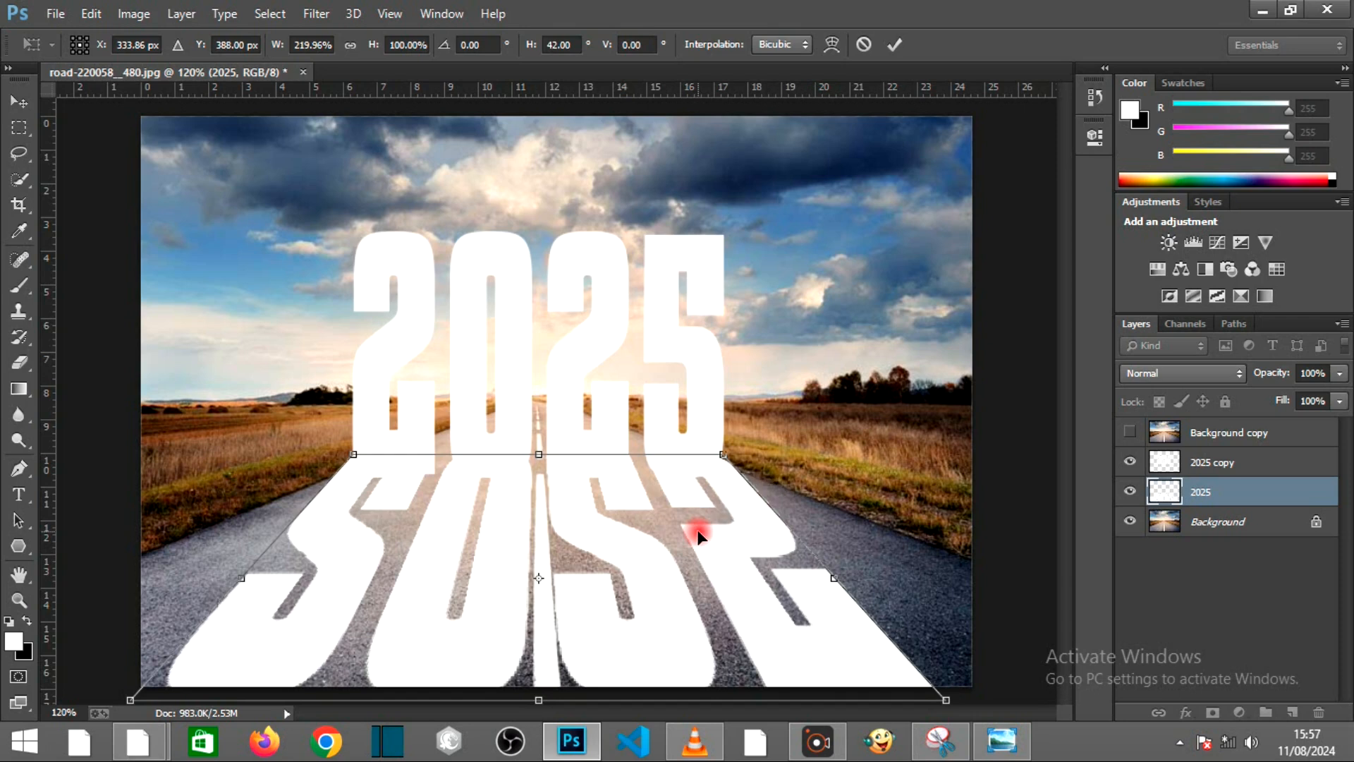
drag(957, 703, 990, 693)
drag(668, 517, 669, 527)
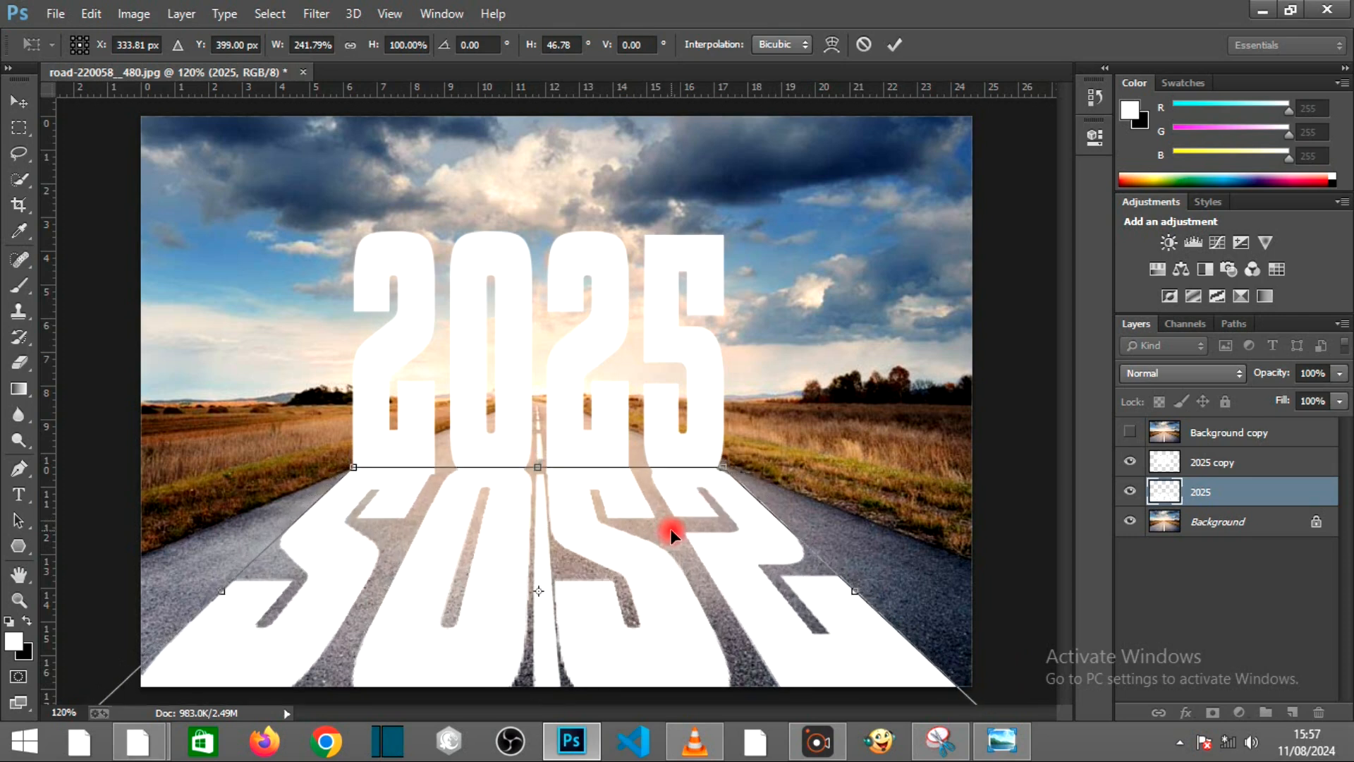
click(896, 44)
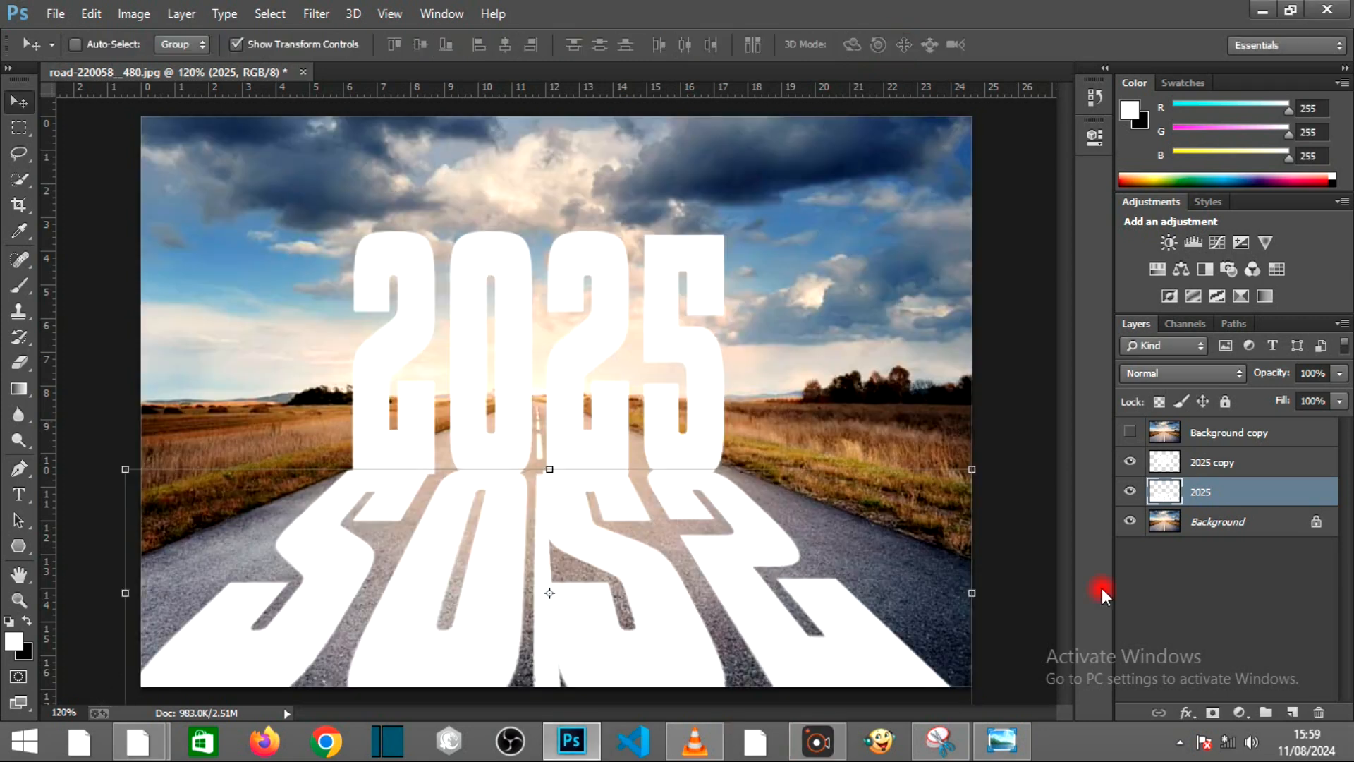
Step: Add a Hue/Saturation adjustment directly above the Background layer with Lightness -72 and Saturation -74
click(1266, 523)
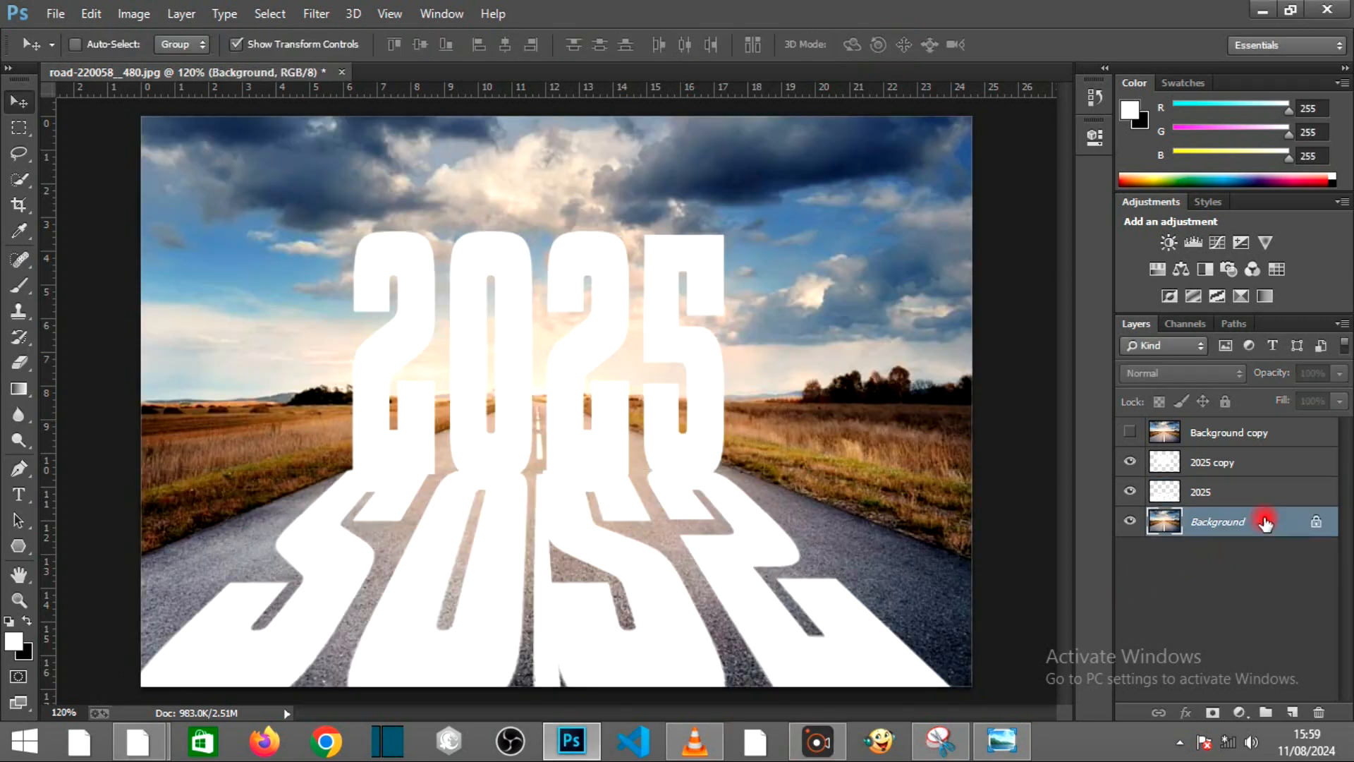
click(1239, 713)
click(1236, 471)
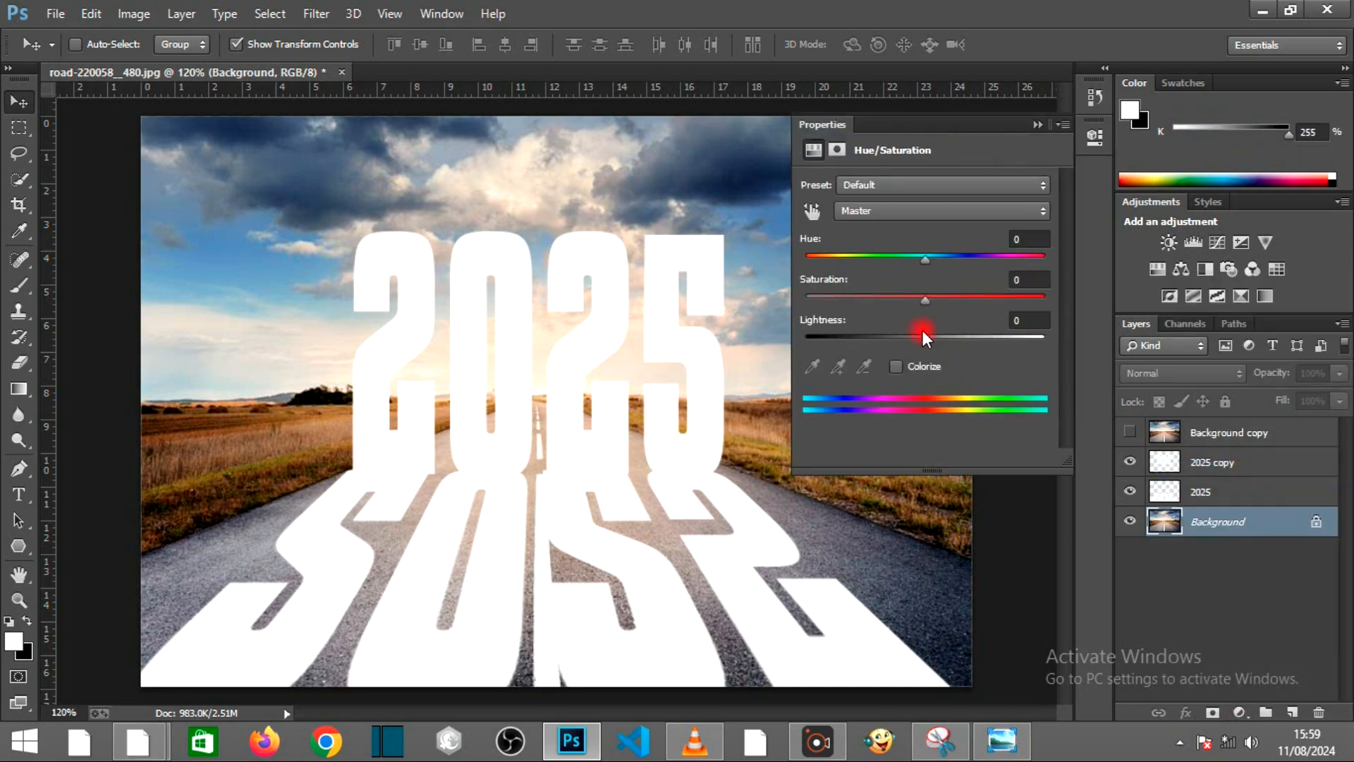
drag(925, 340, 840, 340)
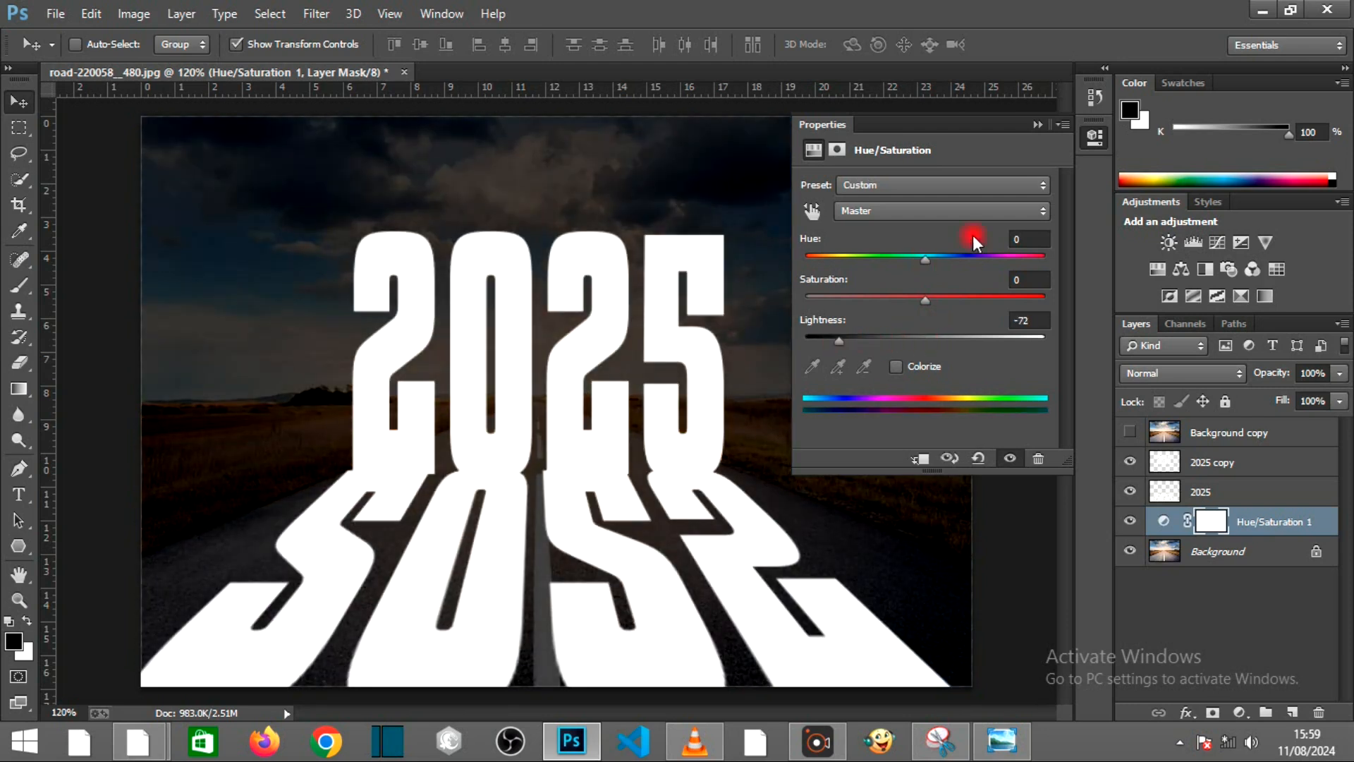
drag(924, 301, 838, 303)
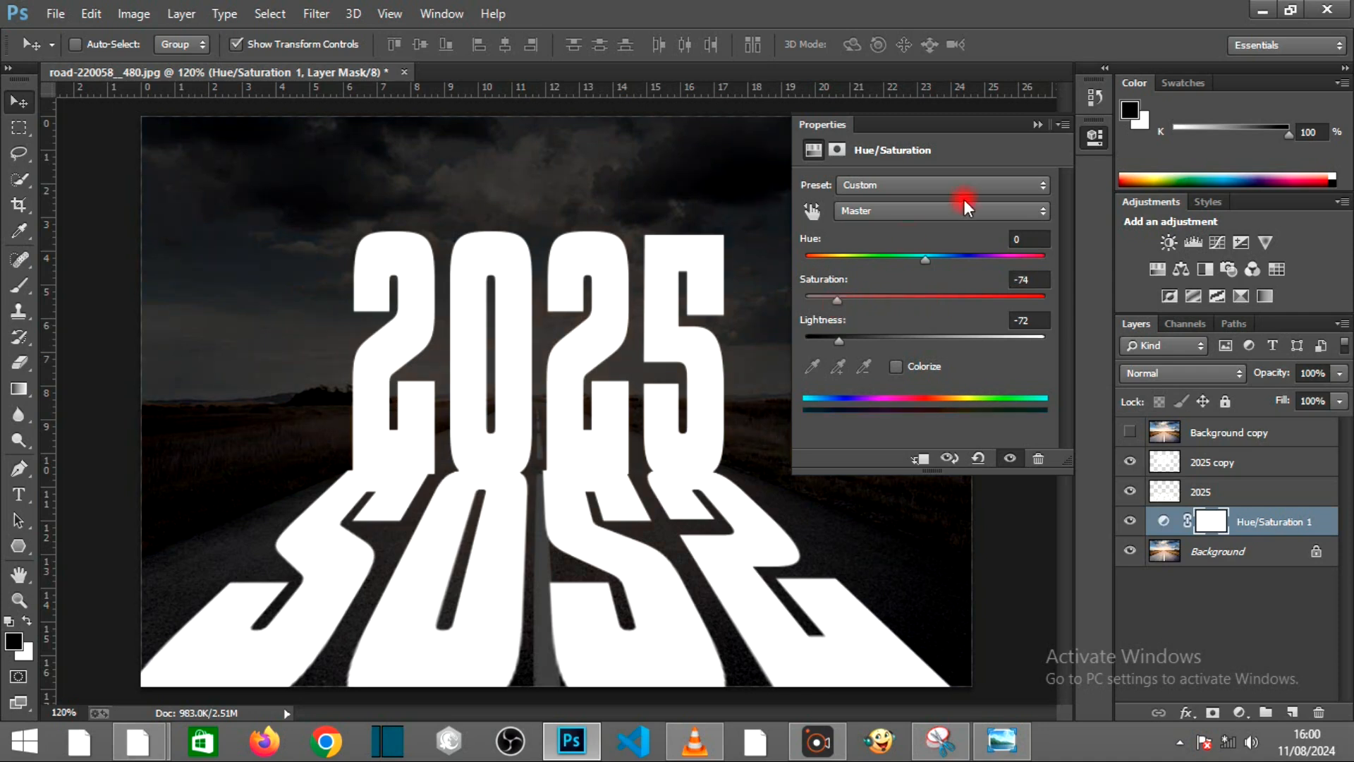
click(1036, 125)
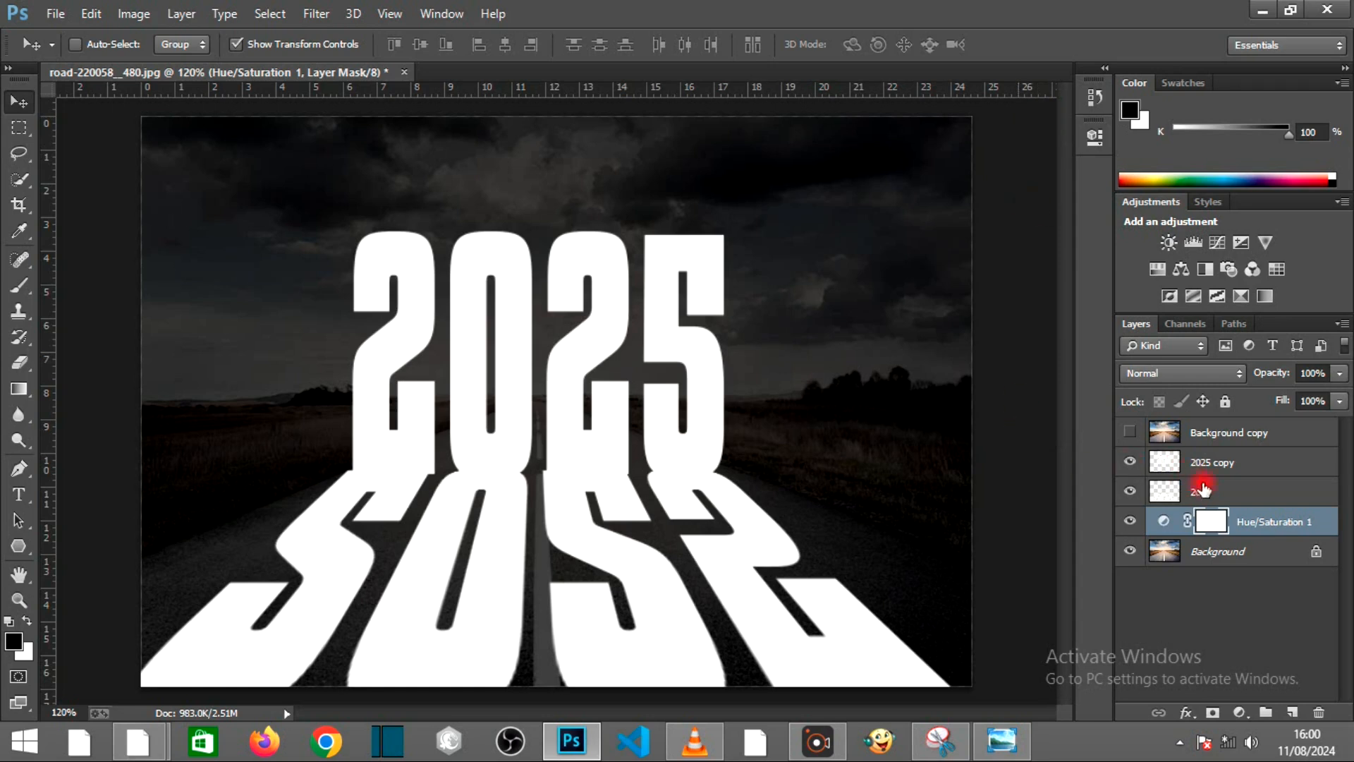
Step: Hide the flipped 2025 layer, show Background copy, and clip Background copy to the upright 2025 copy layer
click(1218, 495)
click(1131, 492)
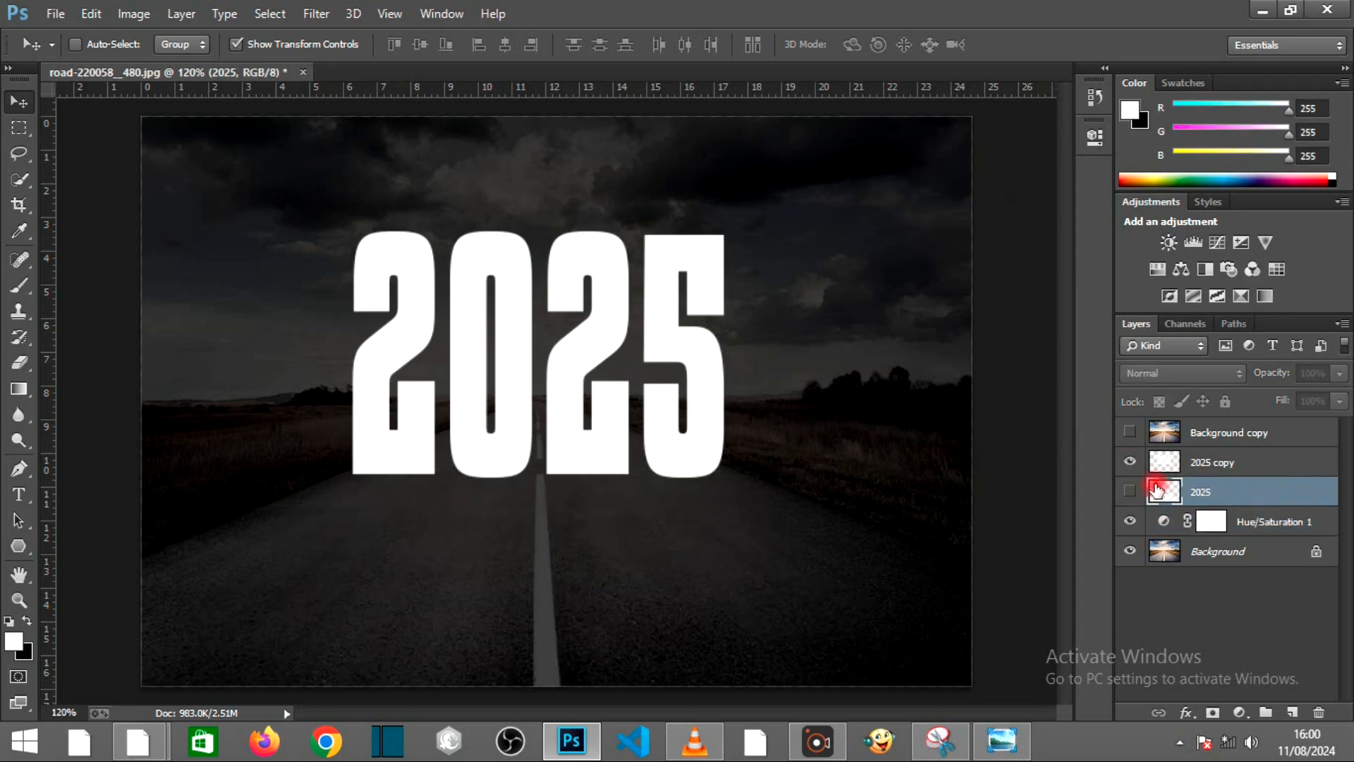
click(1213, 436)
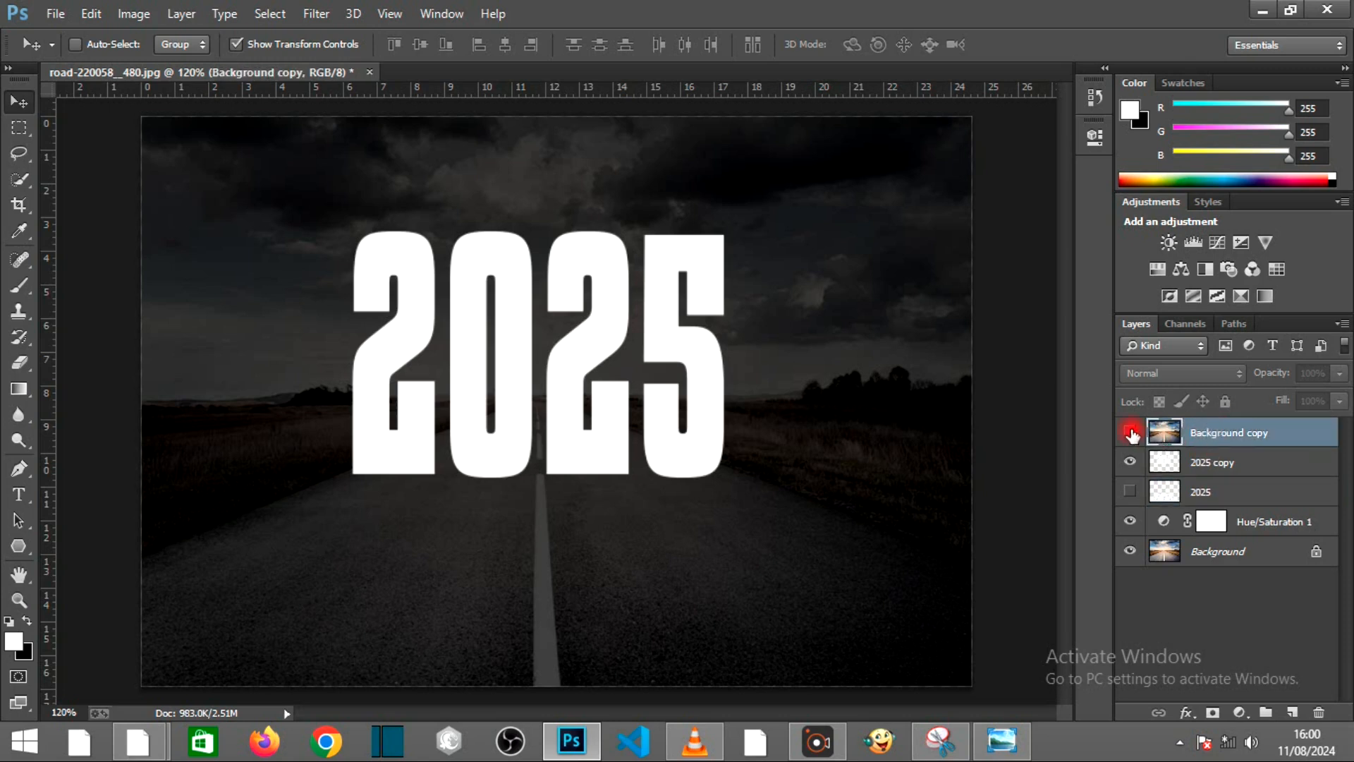
click(1129, 433)
right_click(1238, 433)
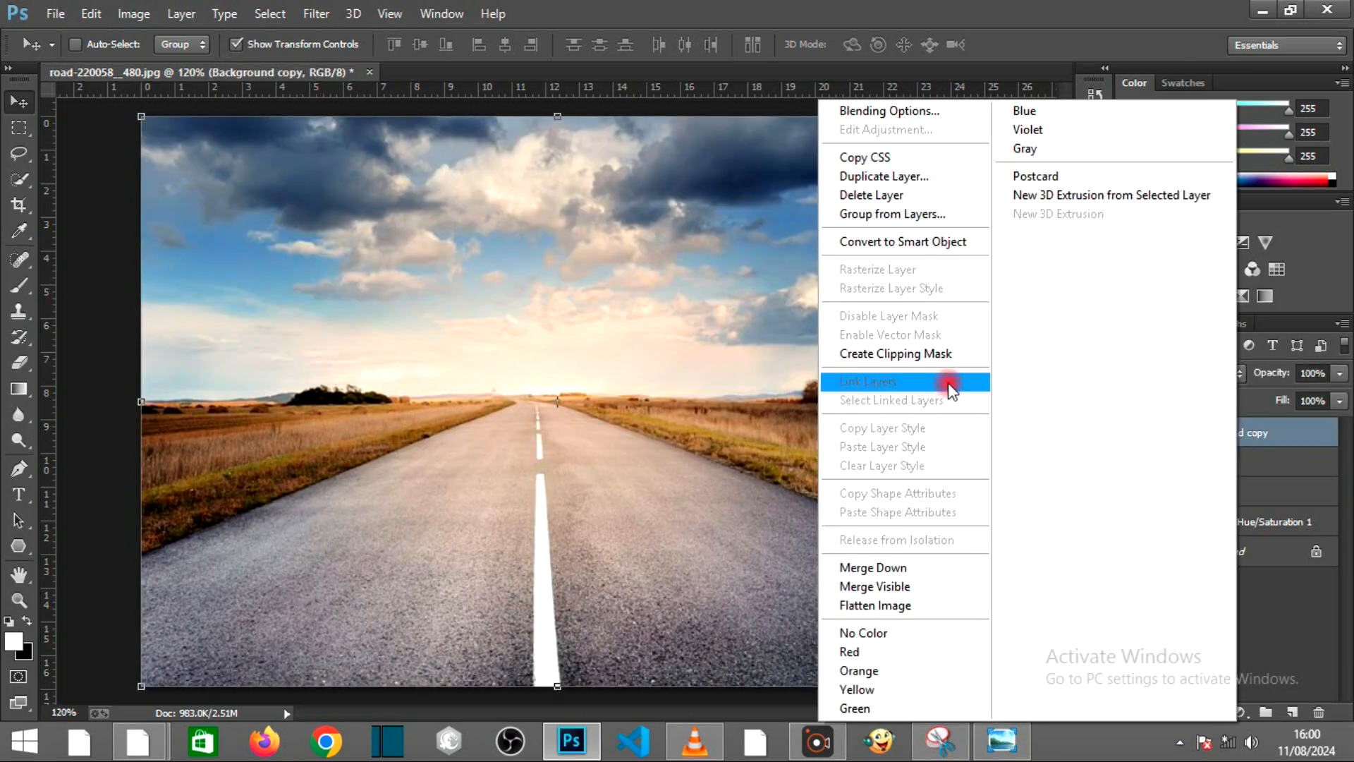
click(920, 350)
click(1131, 462)
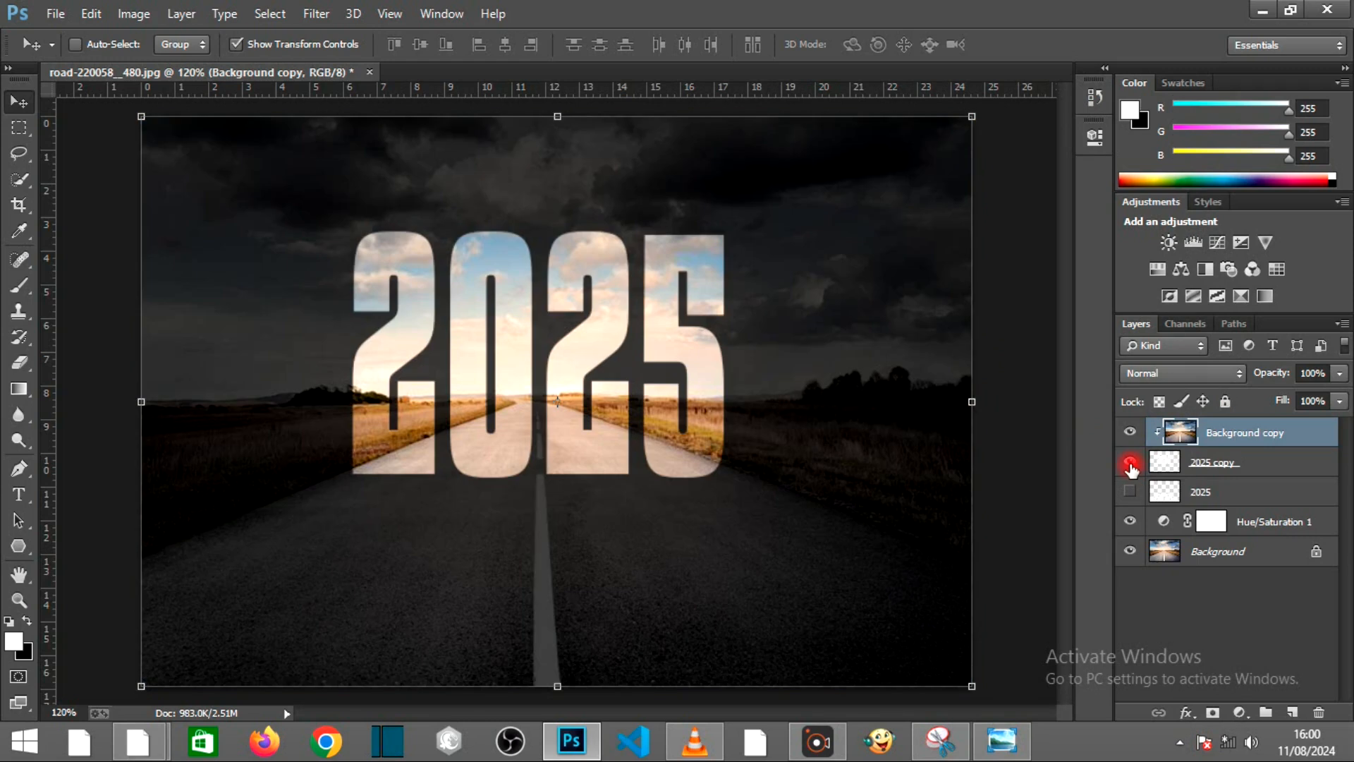
Step: Add a 3 px black outside Stroke at 100% opacity to the 2025 copy layer, leaving Bevel & Emboss and Texture off
click(1249, 469)
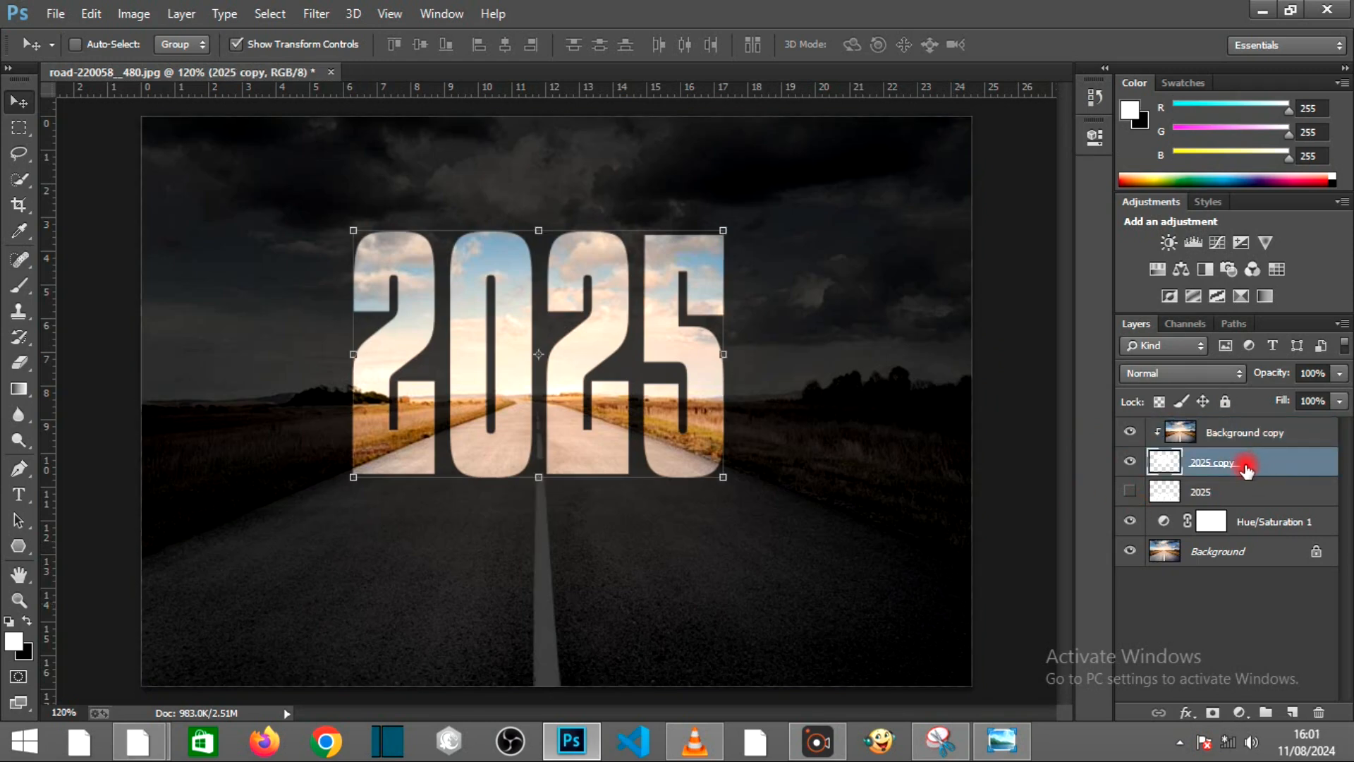
right_click(1246, 470)
click(928, 105)
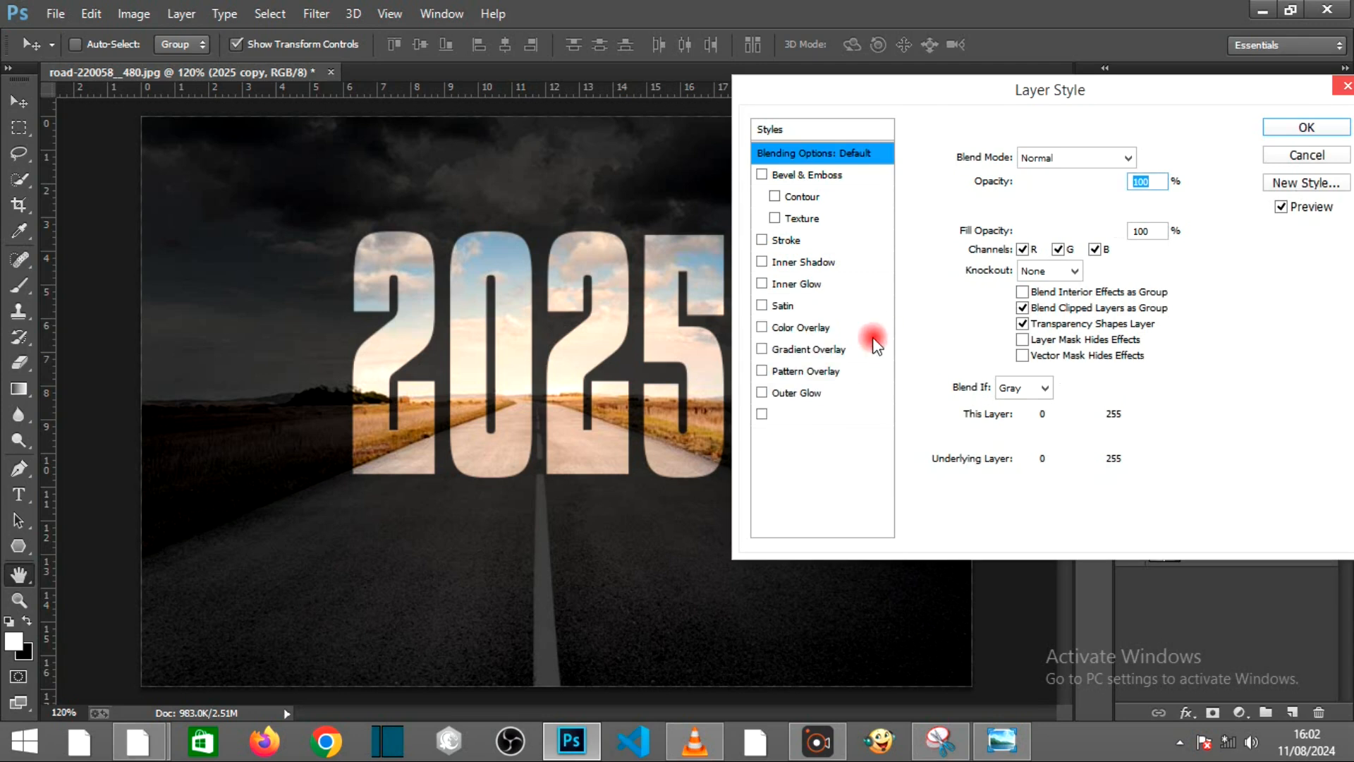
click(805, 220)
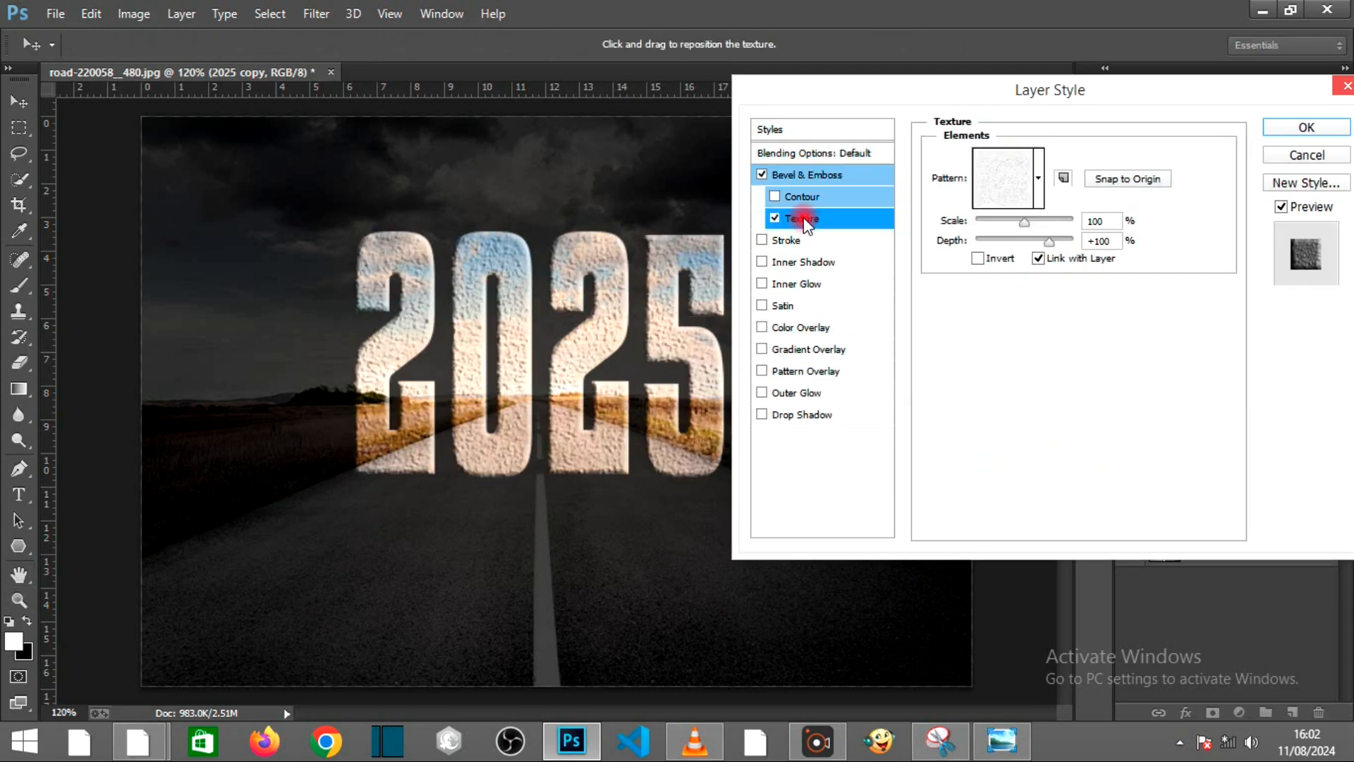
click(774, 219)
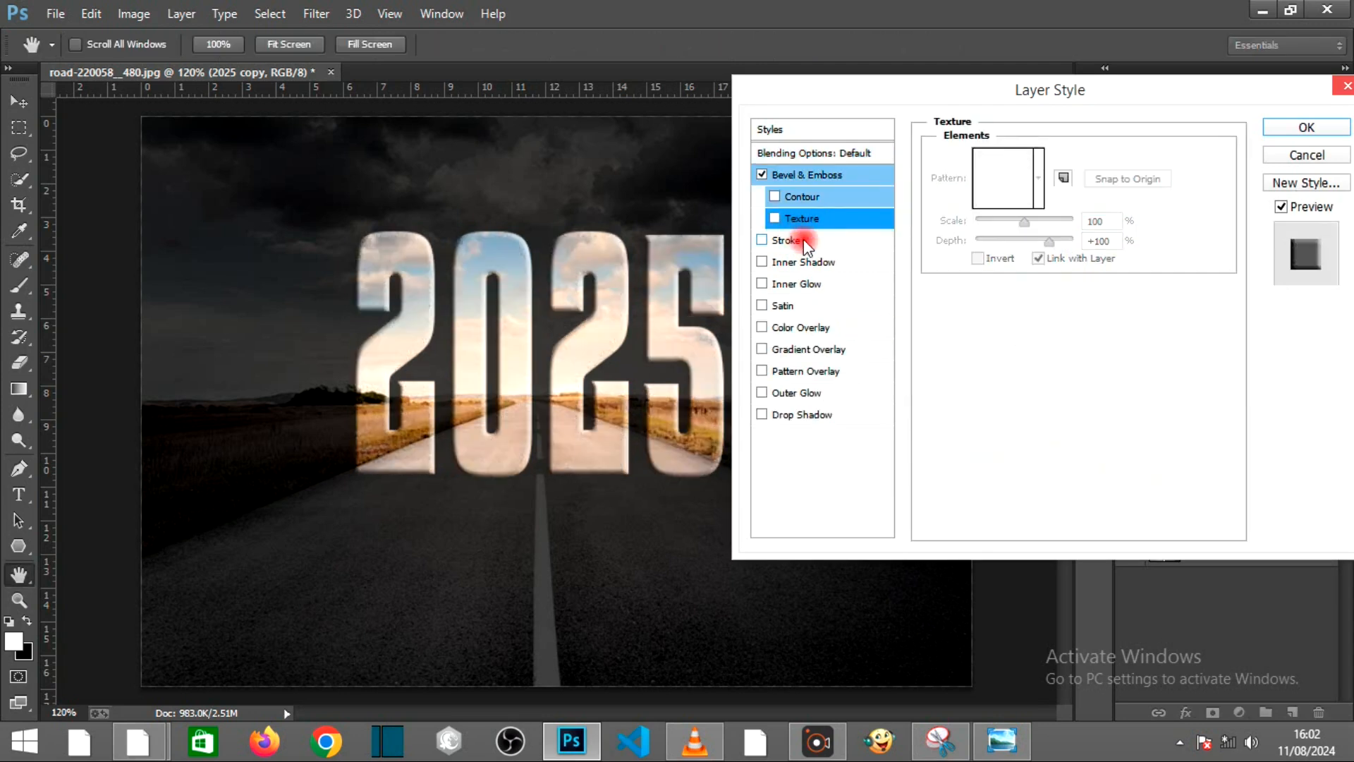
click(804, 241)
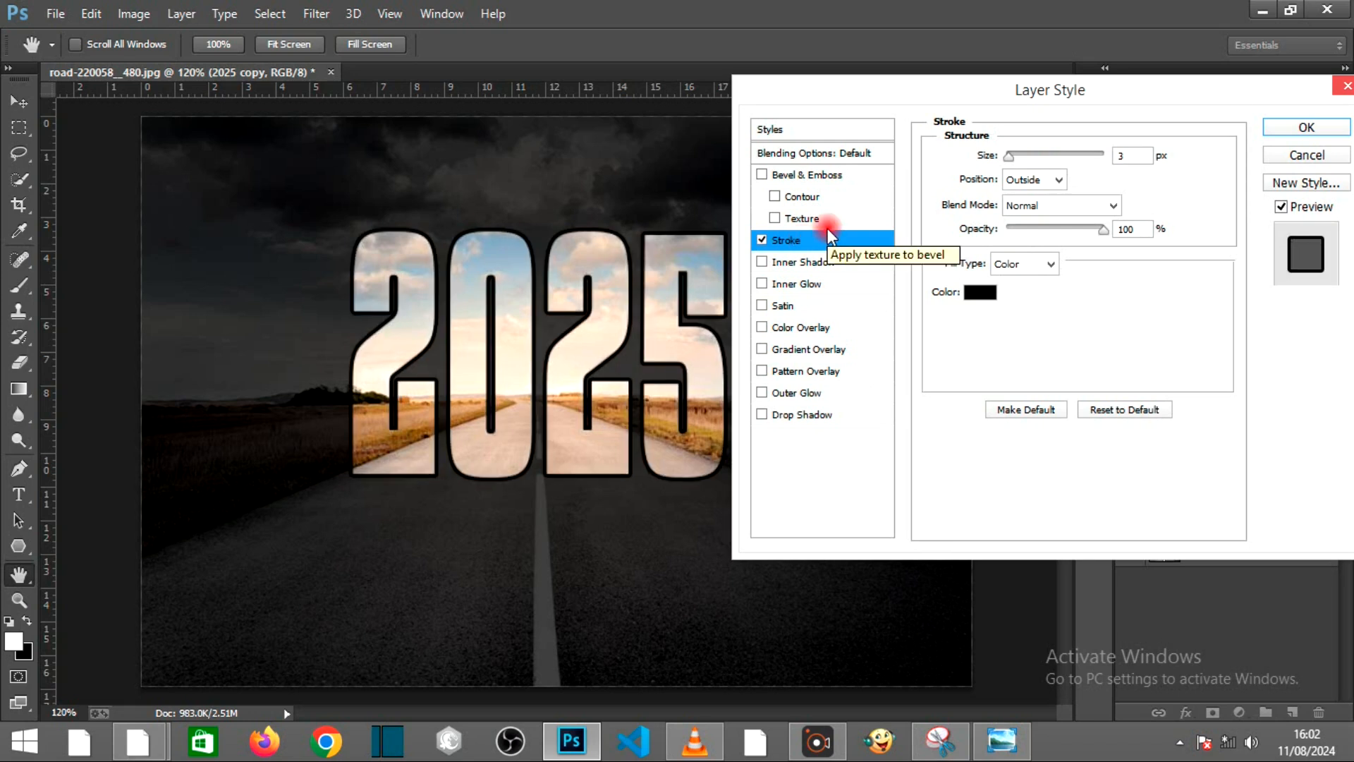
click(1120, 156)
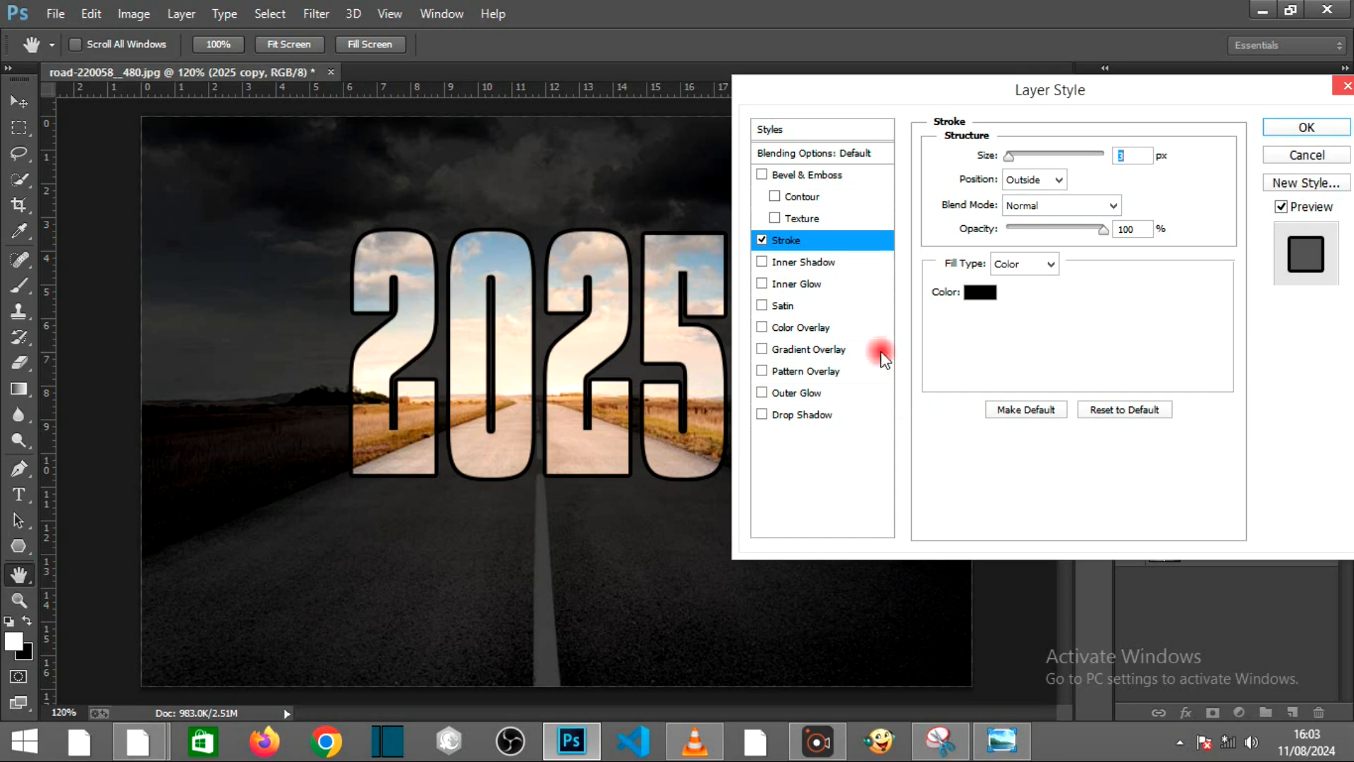
Step: Add an Inner Glow to the upright 2025 with Overlay blend mode, 85% opacity, 39% choke and 120 px size
click(806, 289)
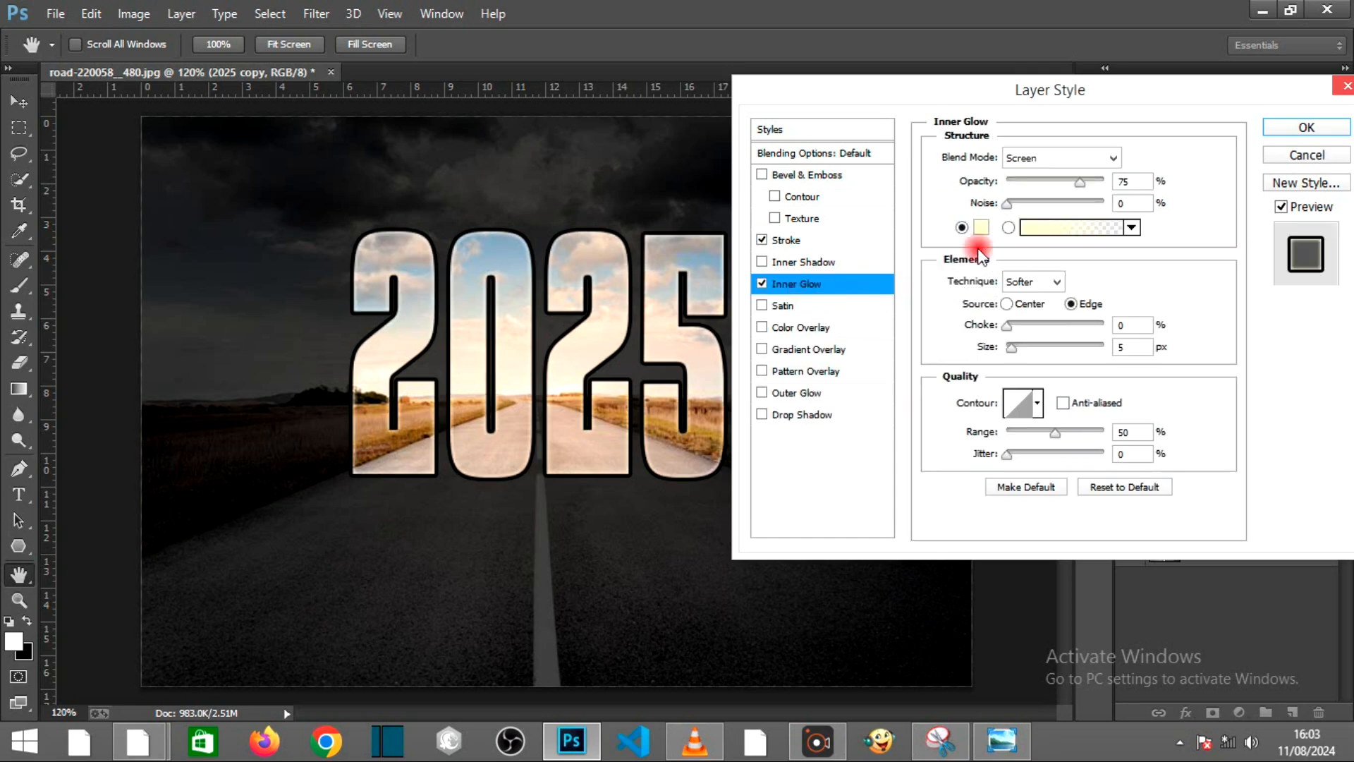
click(1087, 157)
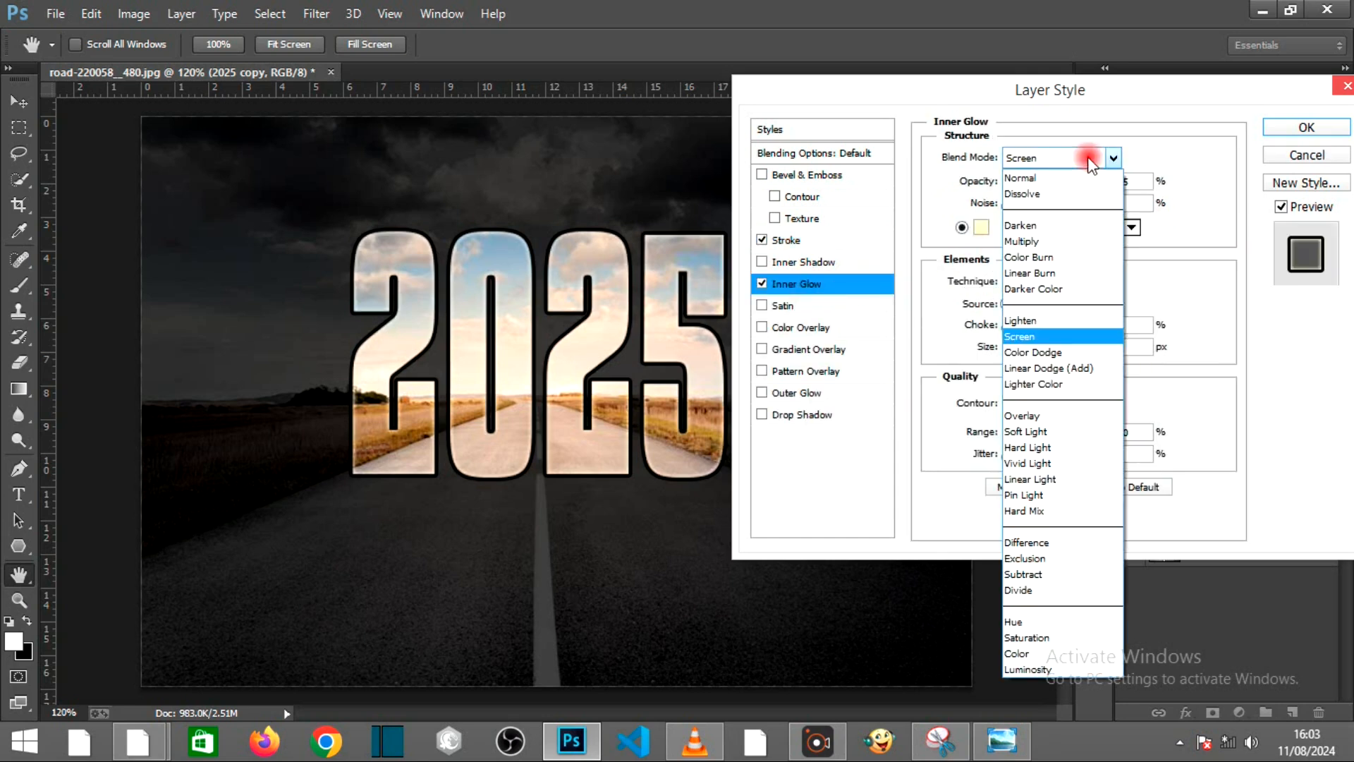
click(1019, 416)
mouse_move(1086, 182)
mouse_down()
mouse_move(1051, 189)
mouse_move(1092, 192)
mouse_up()
click(1010, 327)
drag(1031, 327, 1051, 354)
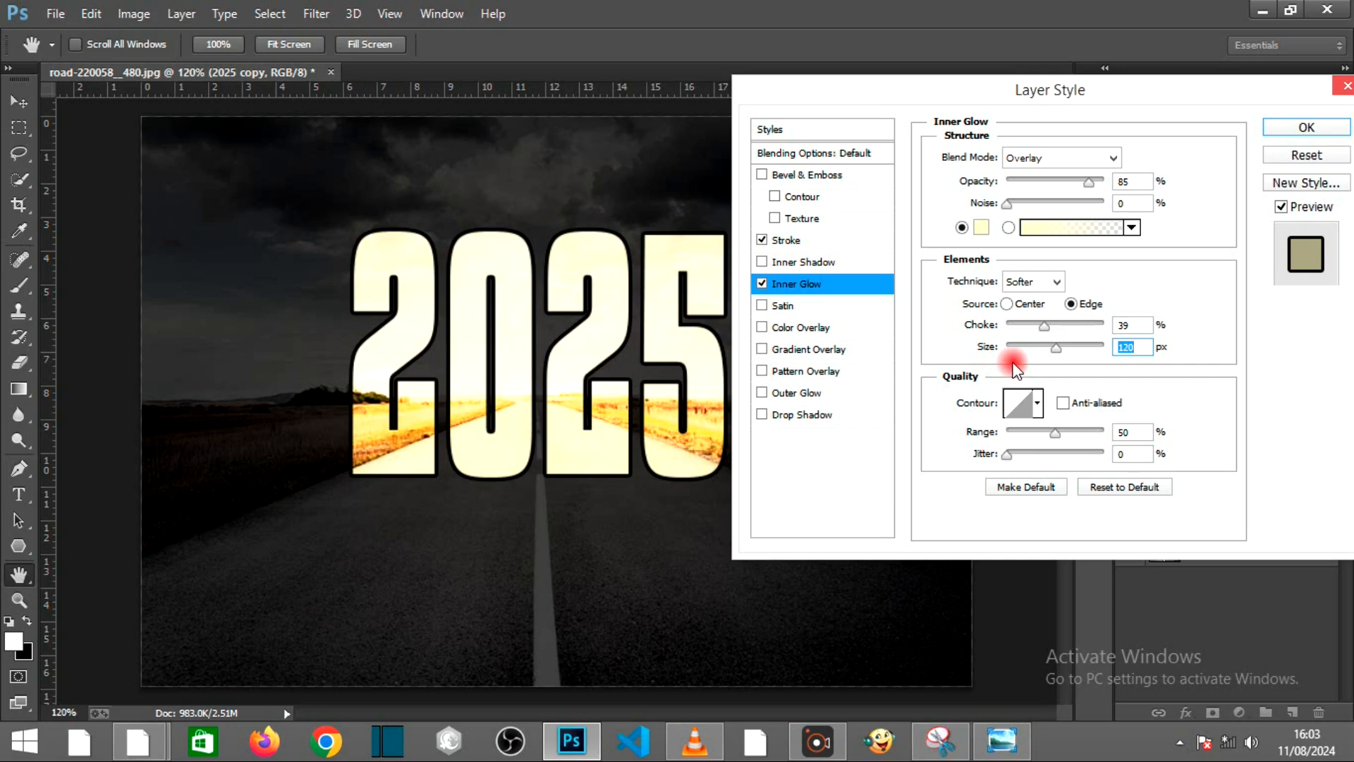
click(778, 442)
Step: Add a white Outer Glow with Overlay blend mode and 84% opacity to the upright 2025 and apply the layer style
click(806, 393)
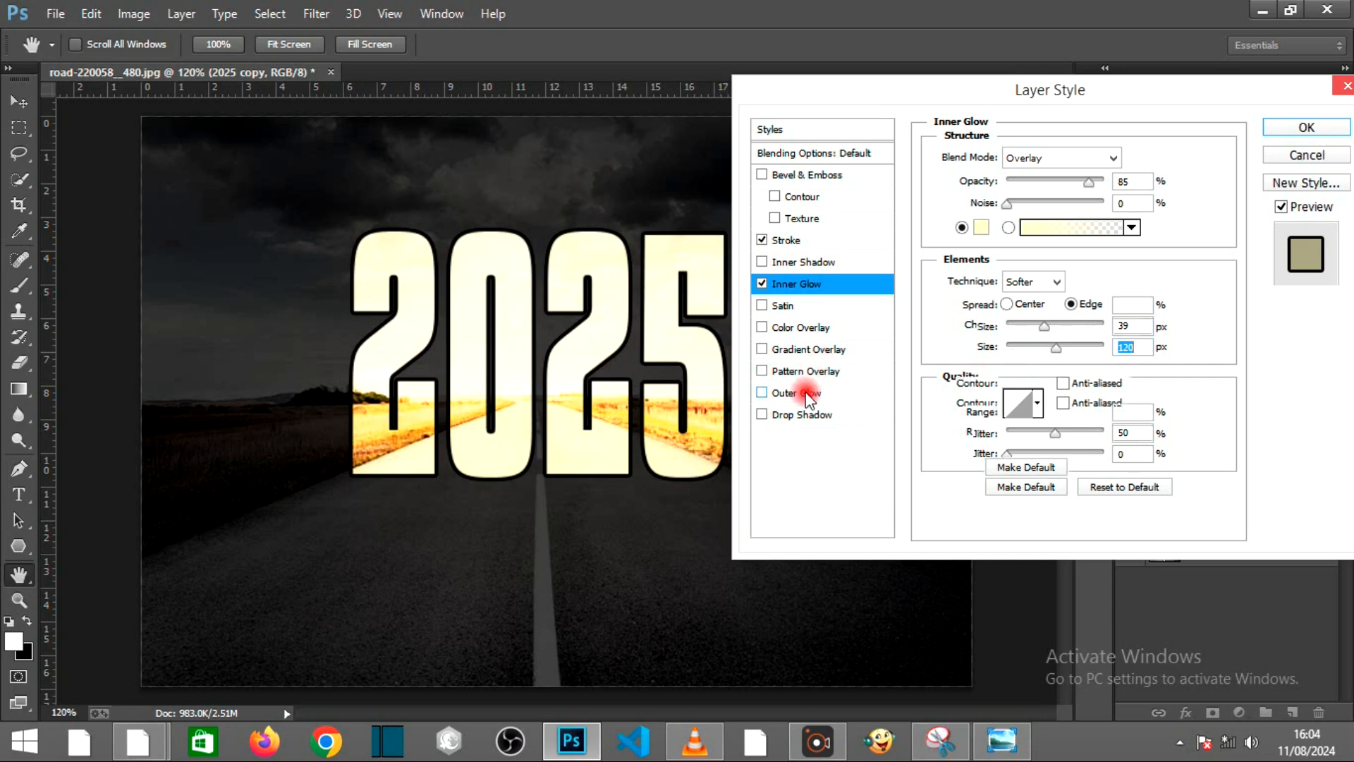
click(1093, 159)
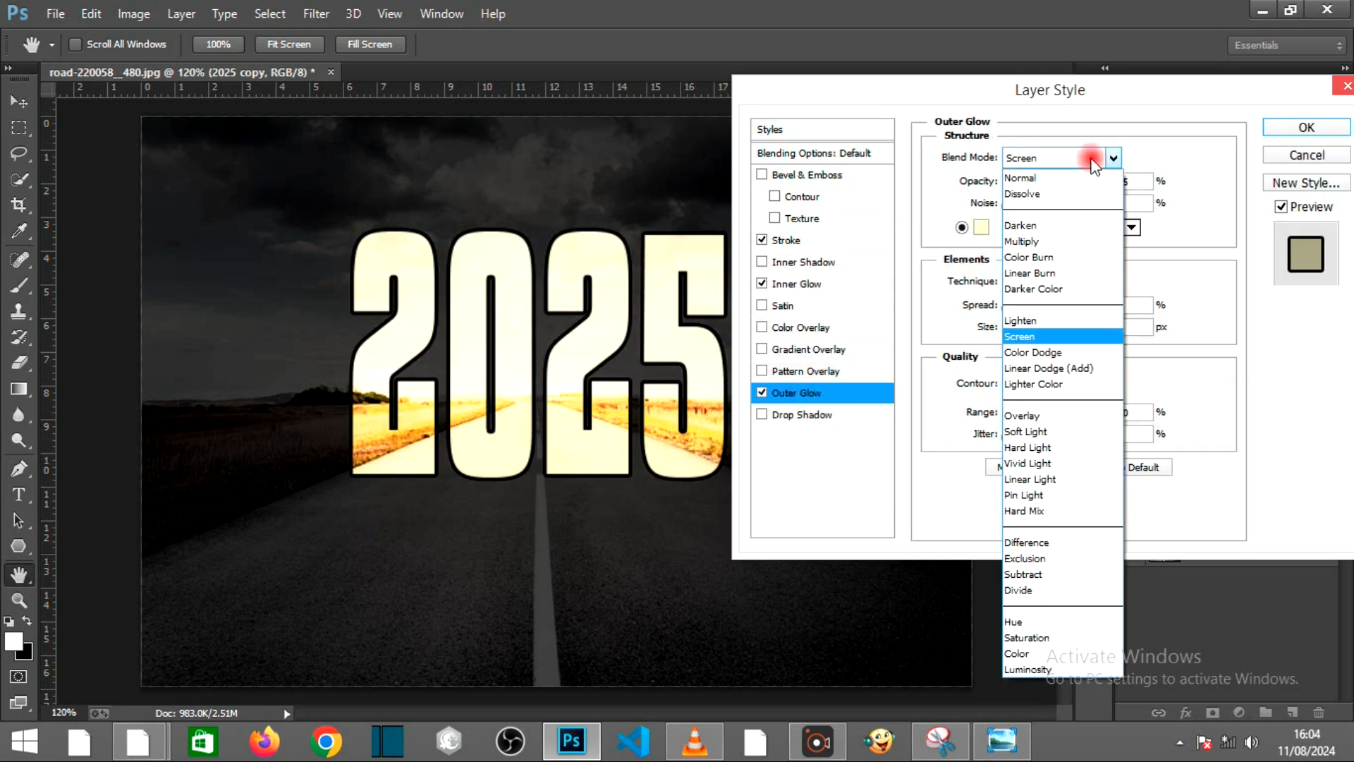
click(1018, 419)
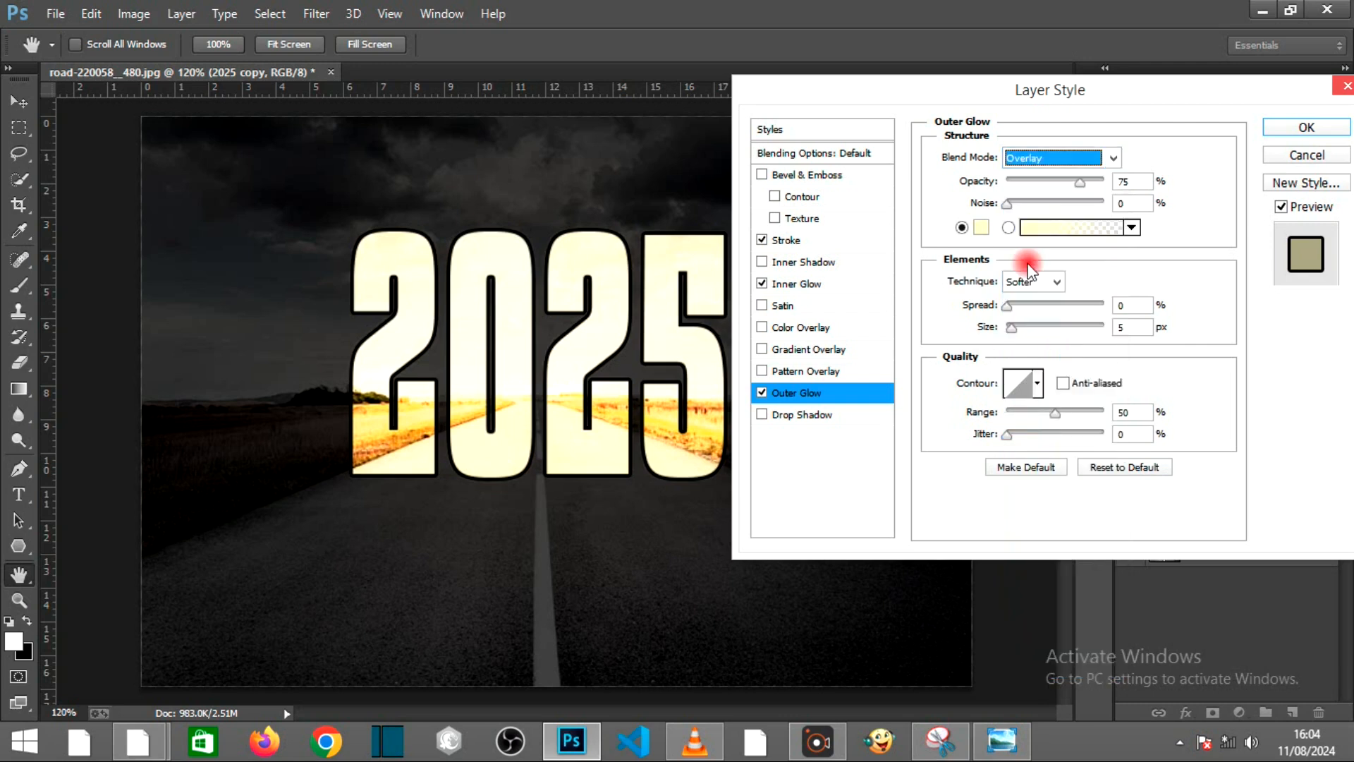
drag(1080, 183, 1073, 191)
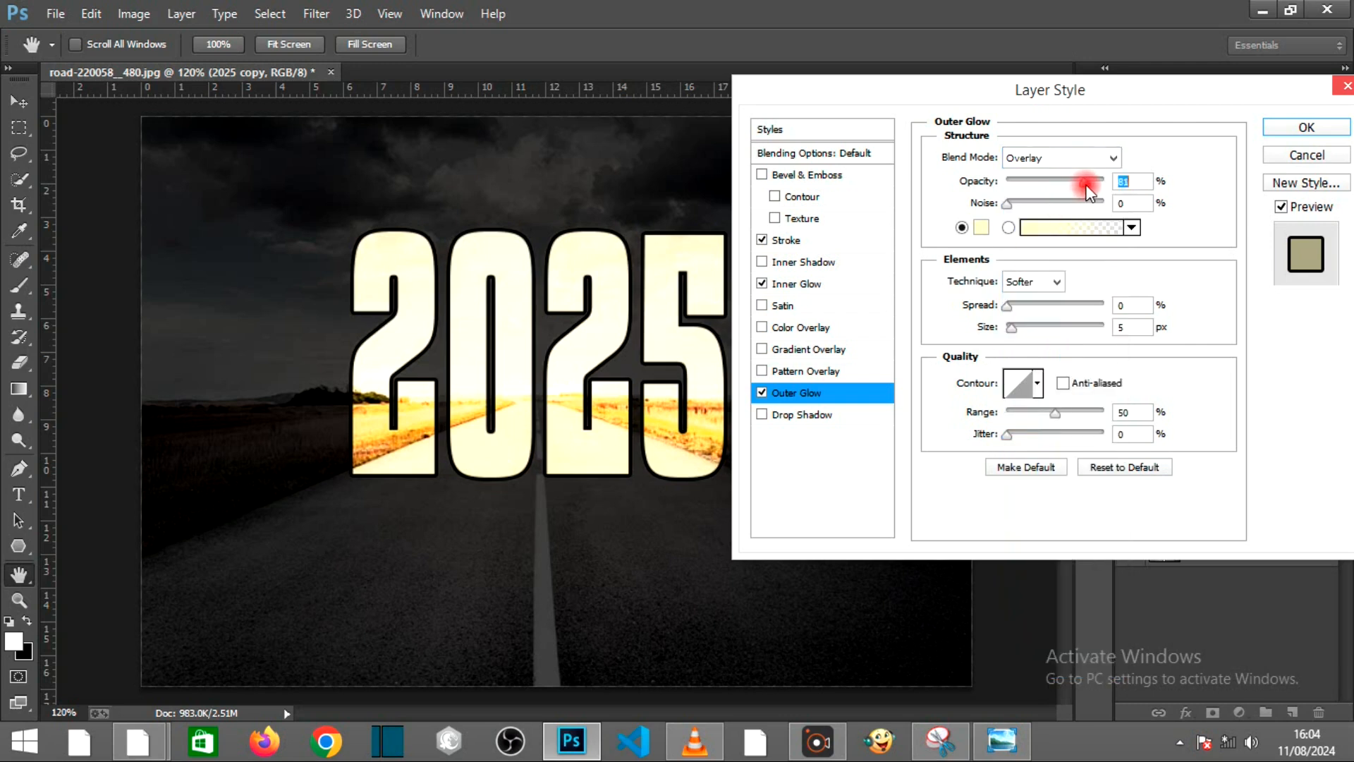
click(980, 227)
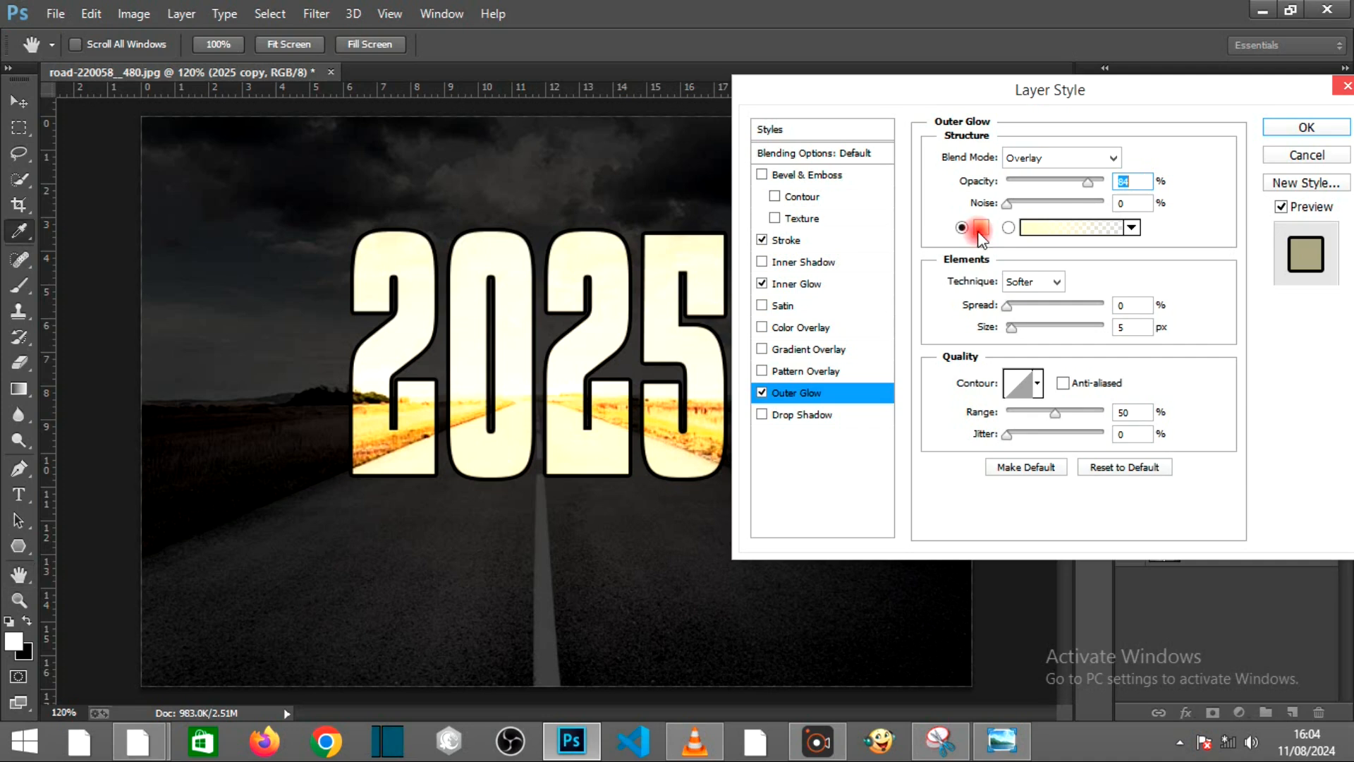
drag(832, 333, 789, 259)
click(1253, 263)
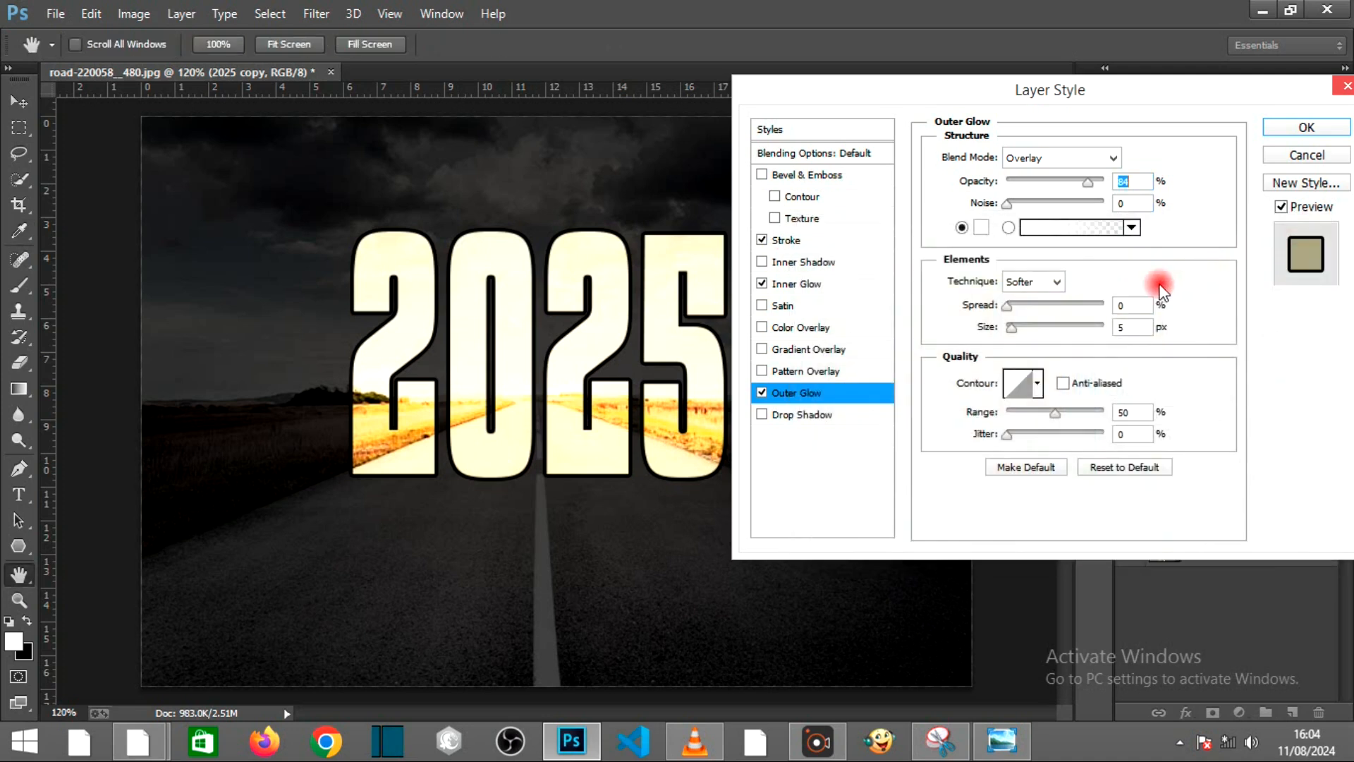
click(1280, 127)
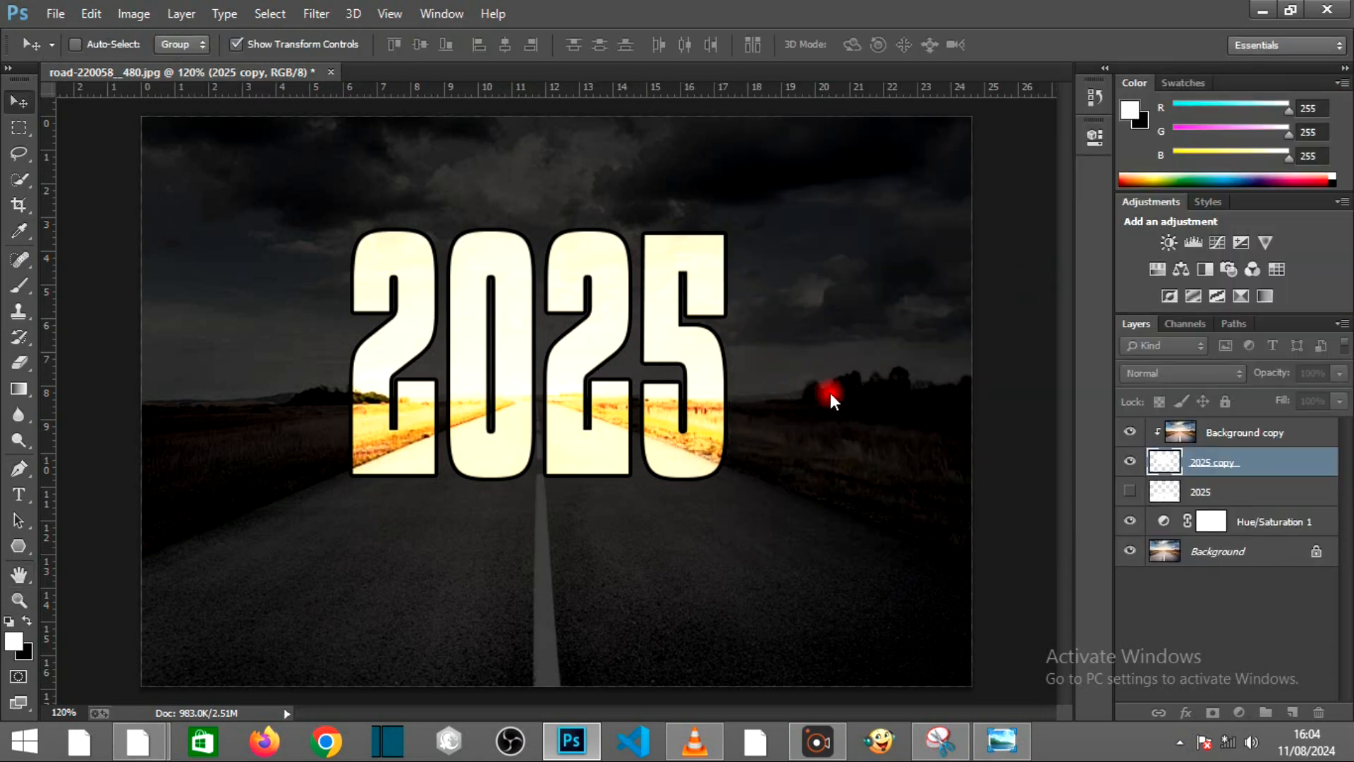
Step: Show the flipped 2025 layer again and soften it with a Gaussian Blur
click(1204, 567)
click(1130, 567)
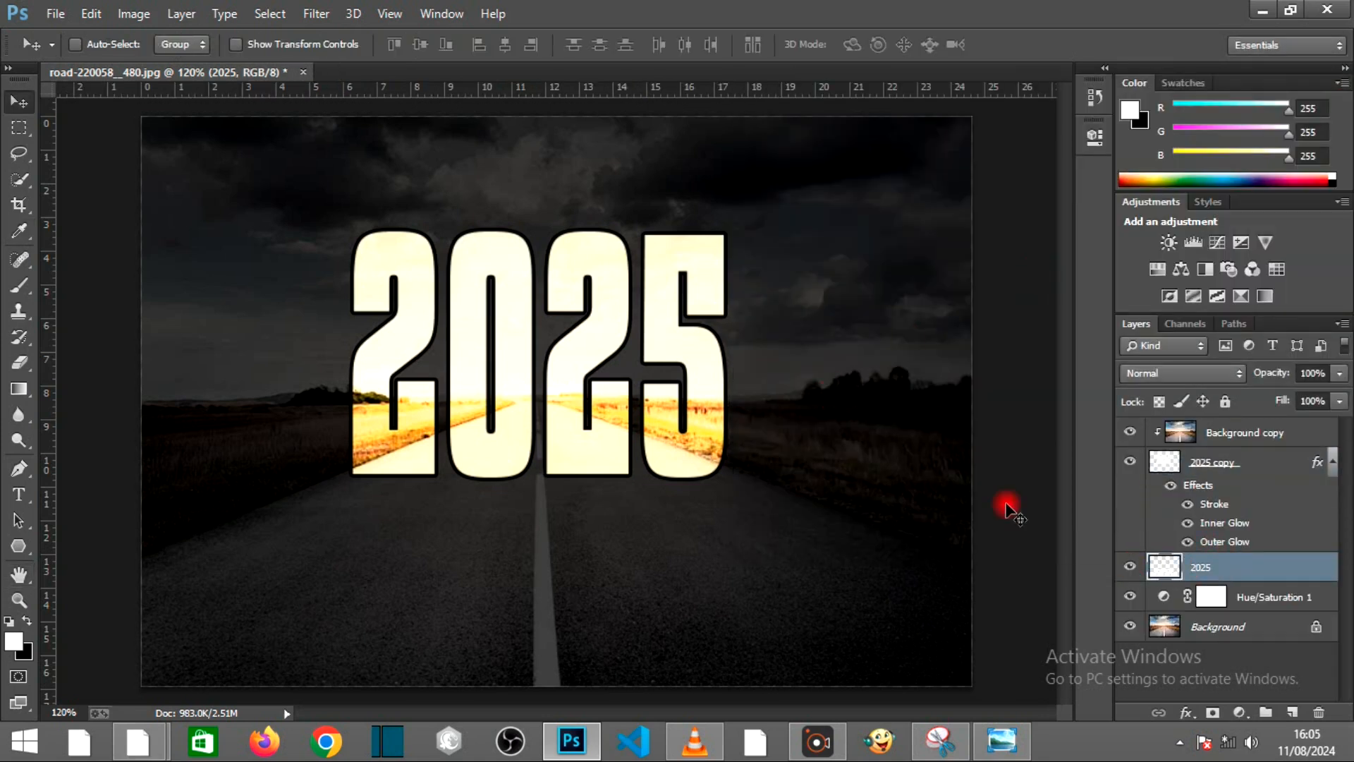
click(315, 15)
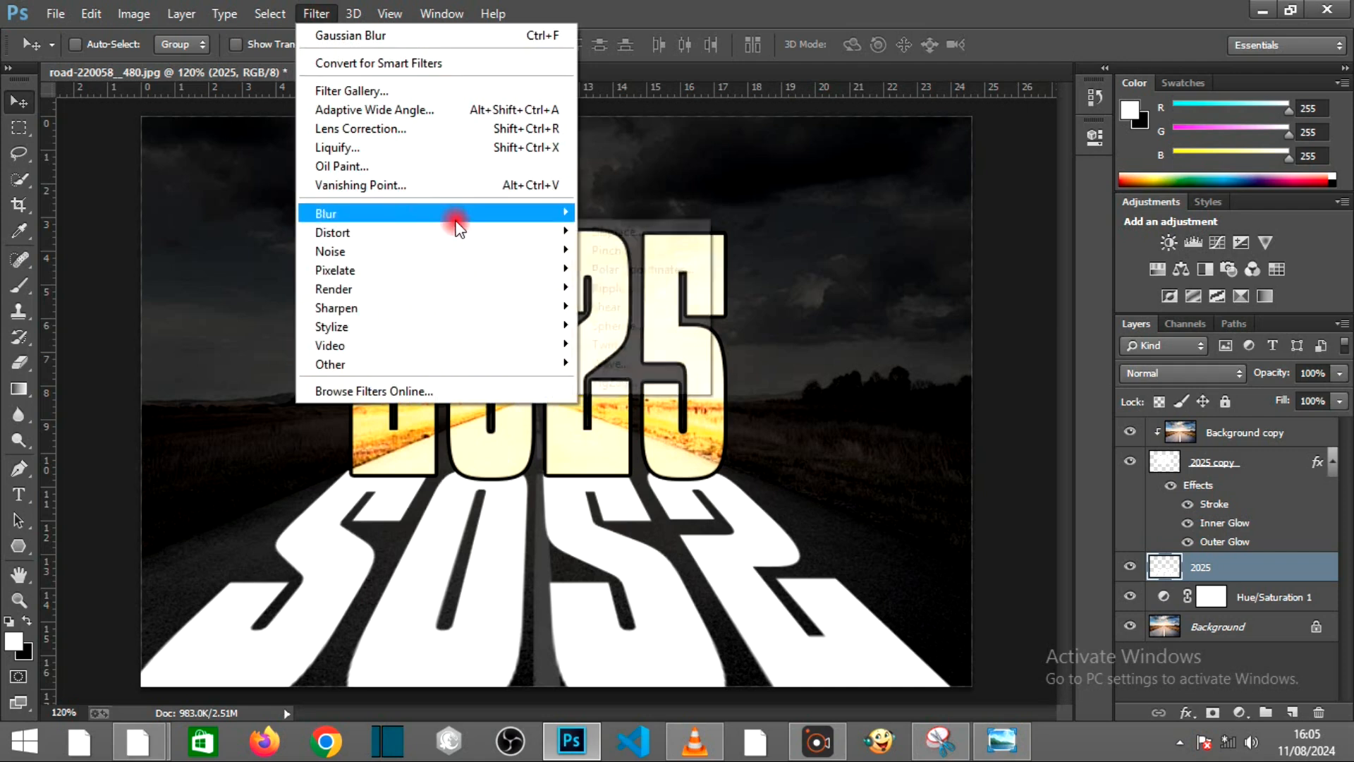
mouse_move(526, 211)
click(637, 355)
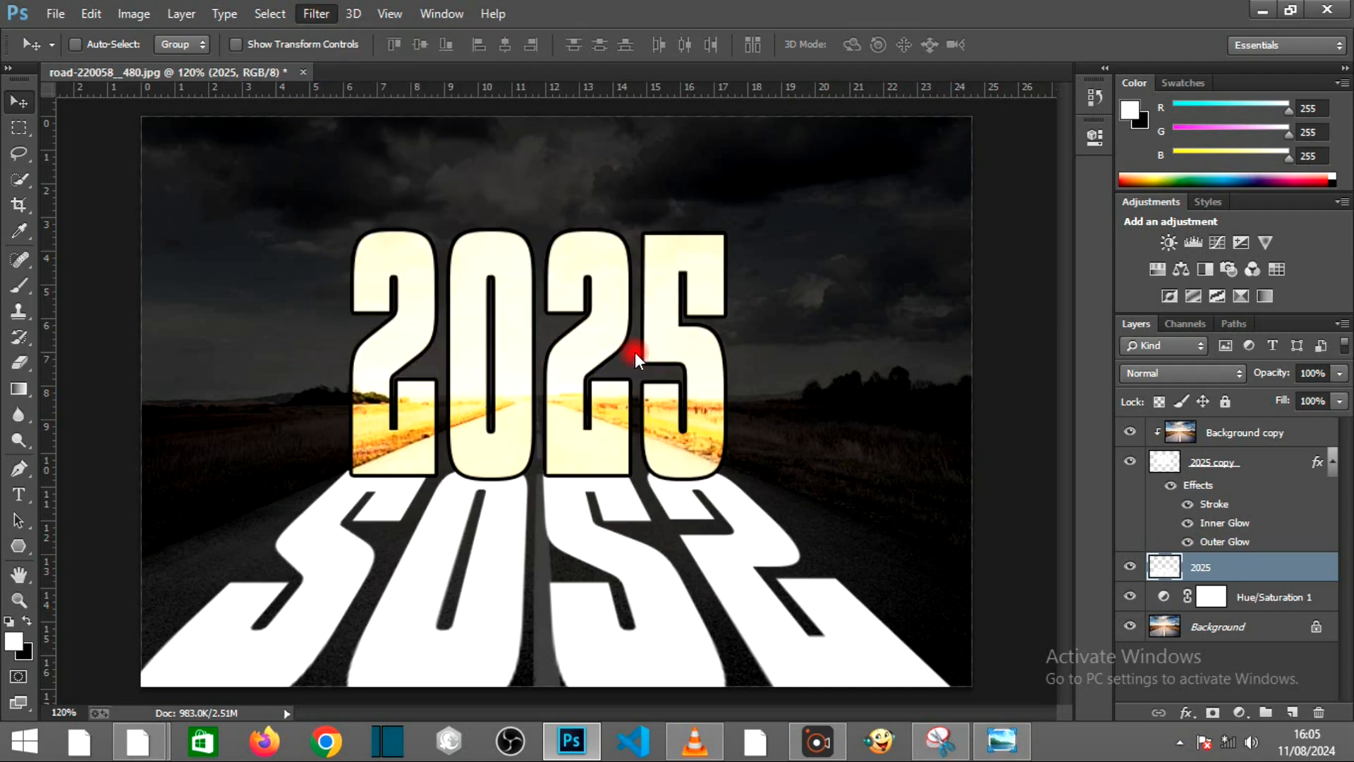
double_click(957, 490)
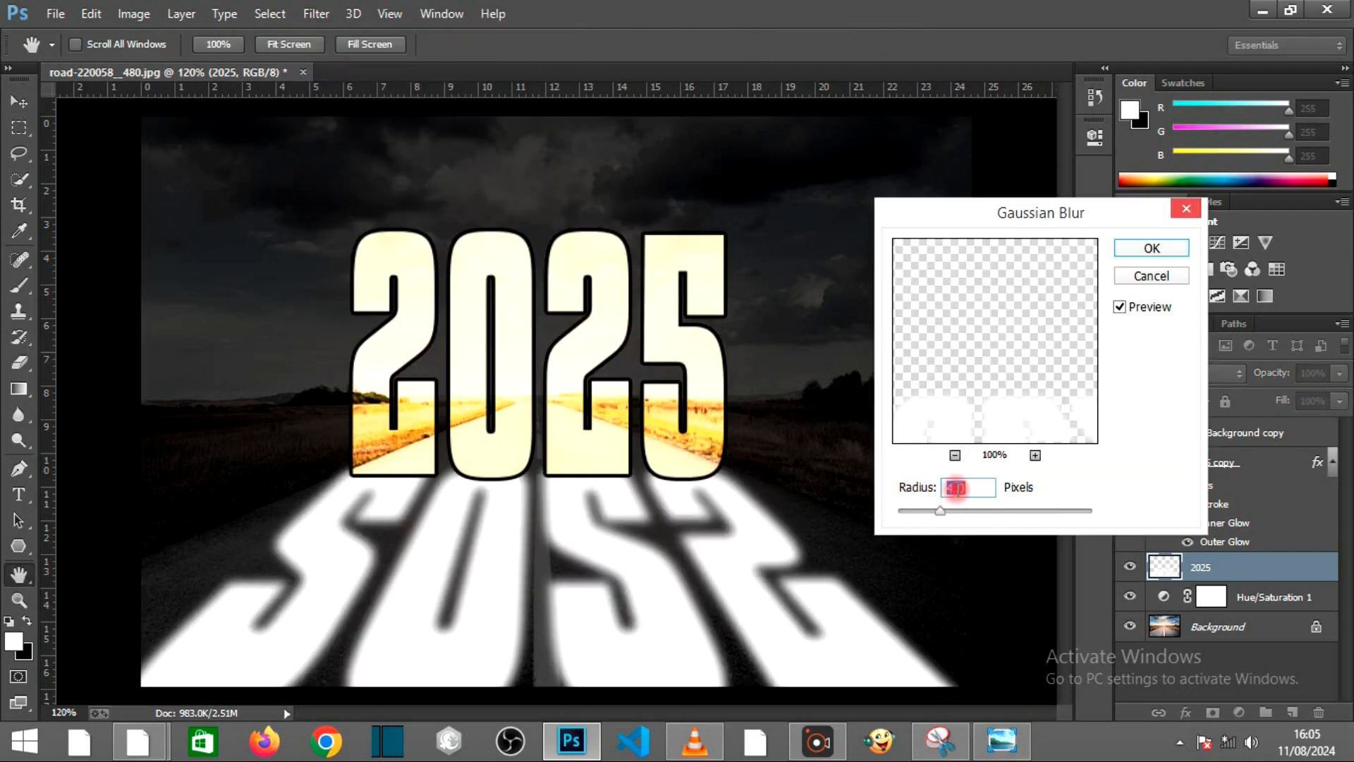
click(1148, 247)
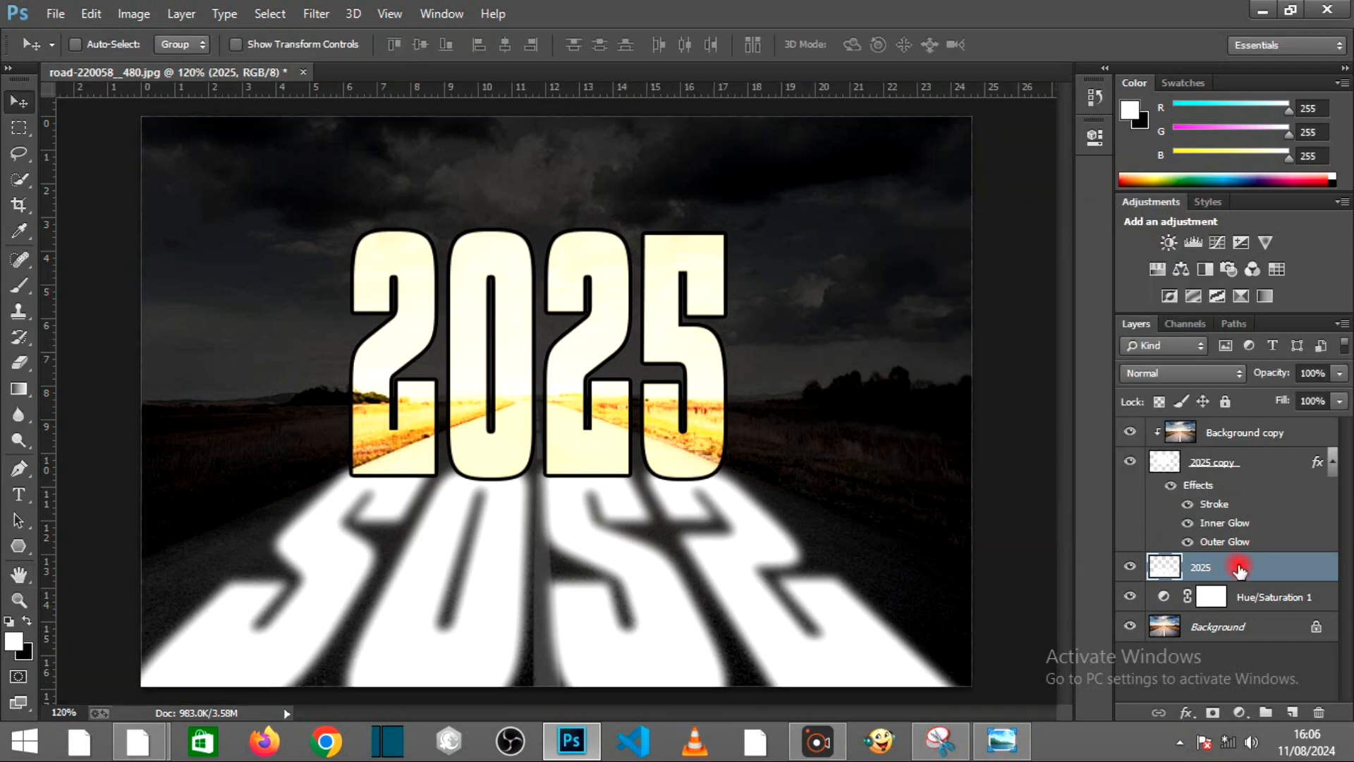
Step: Blend the blurred 2025 into the road using Blend If, with Underlying Layer blacks split at 0 / 108 and whites at 112
right_click(1239, 569)
click(933, 113)
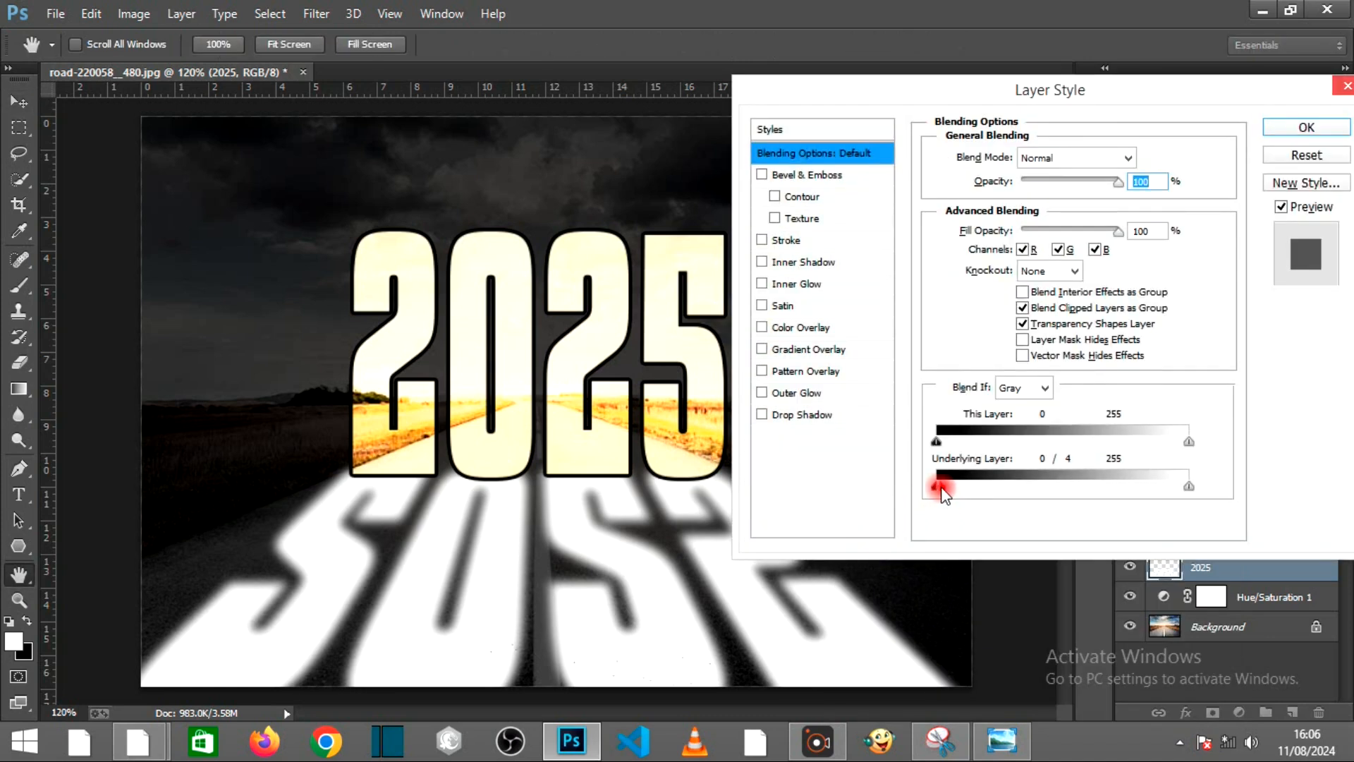
drag(962, 491, 1045, 487)
drag(1188, 485, 1048, 509)
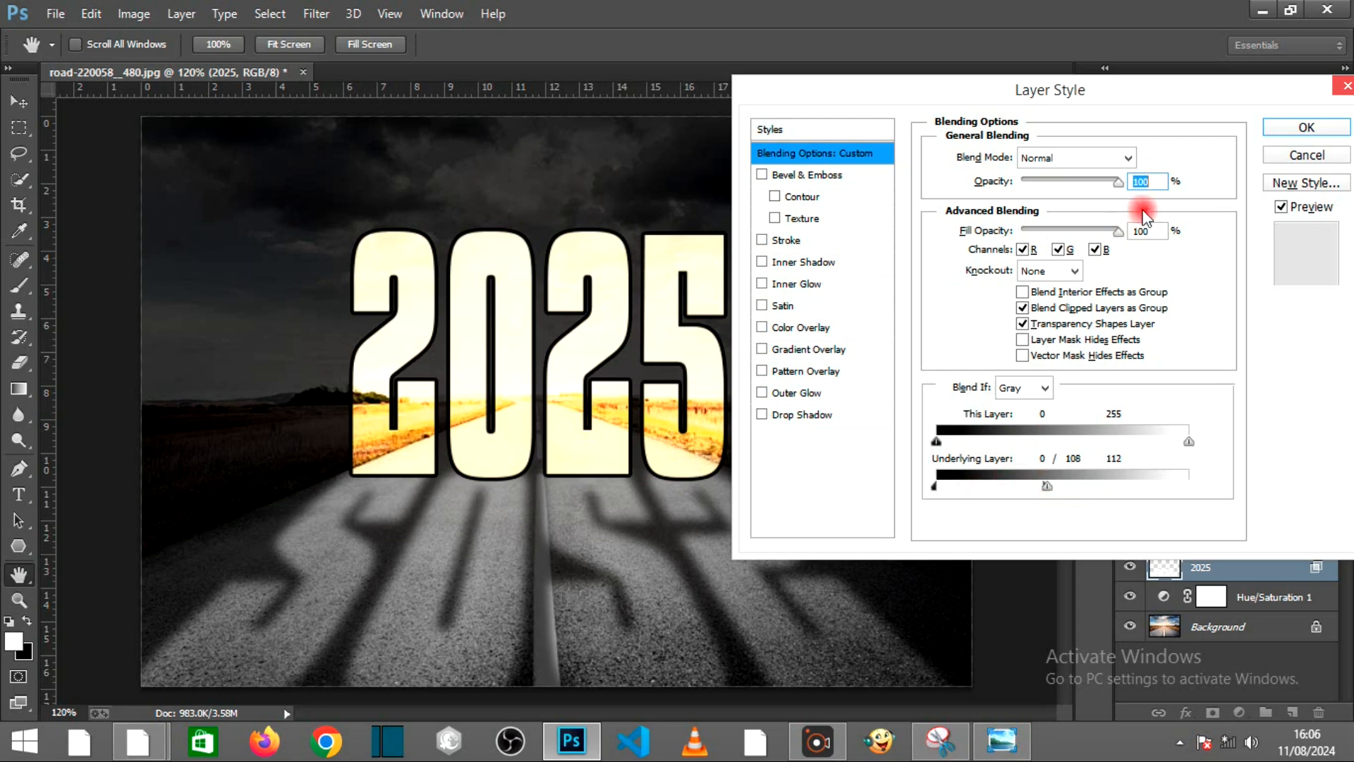
click(1300, 128)
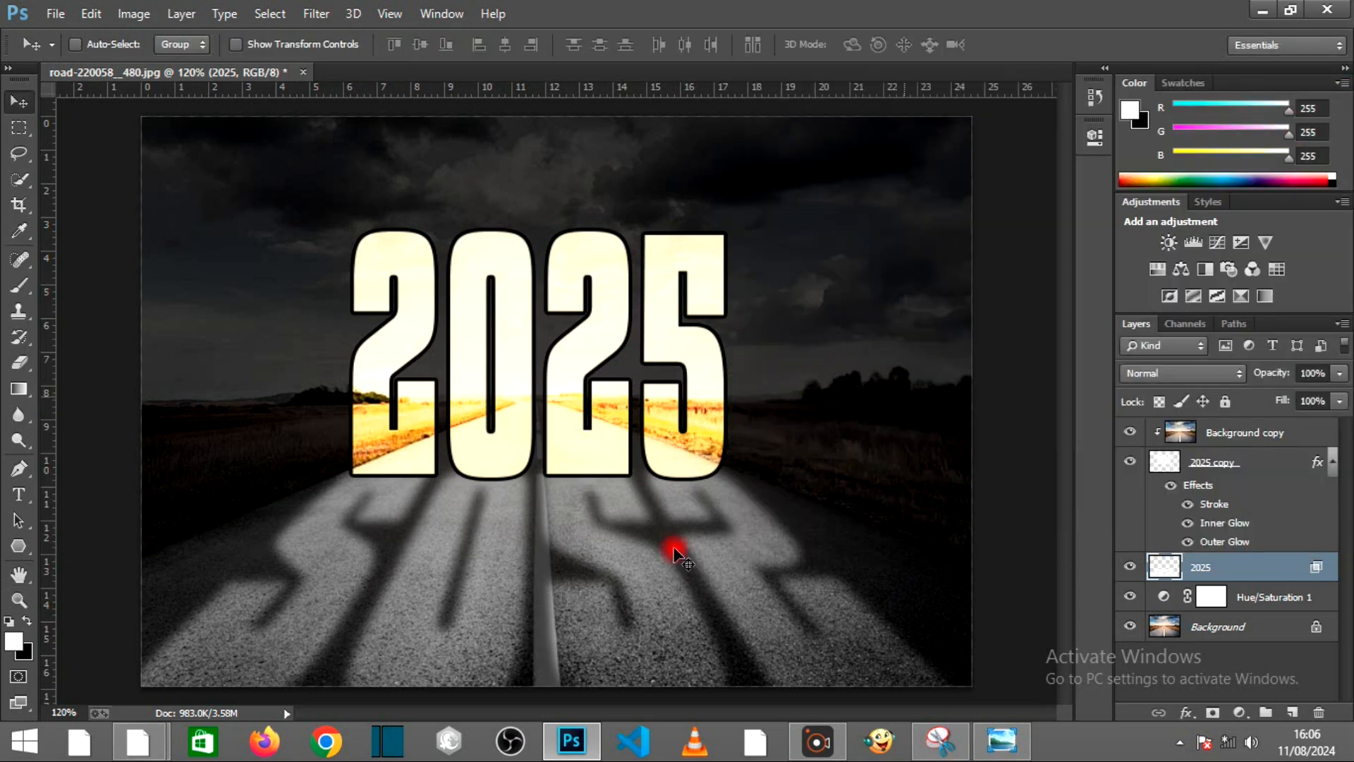